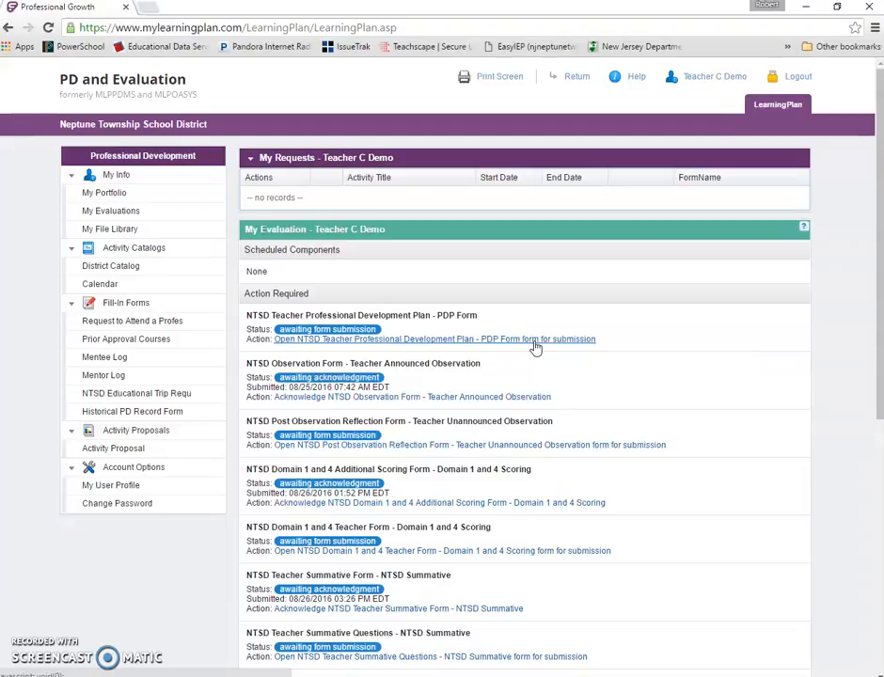
# - Open the NTSD Teacher Professional Development Plan form awaiting submission and scroll through its directions
pyautogui.click(534, 340)
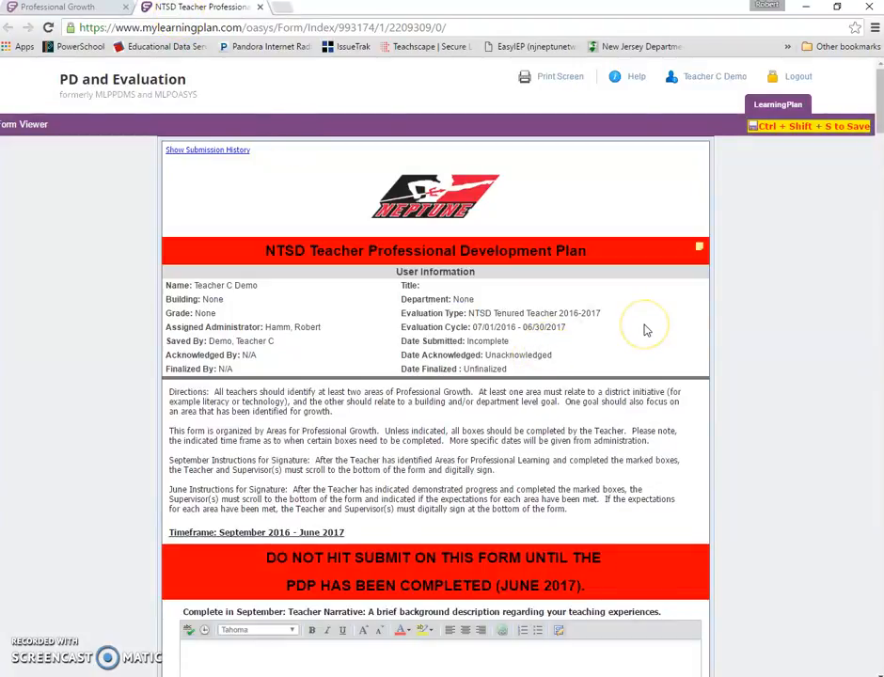
pyautogui.scroll(-2, 645, 329)
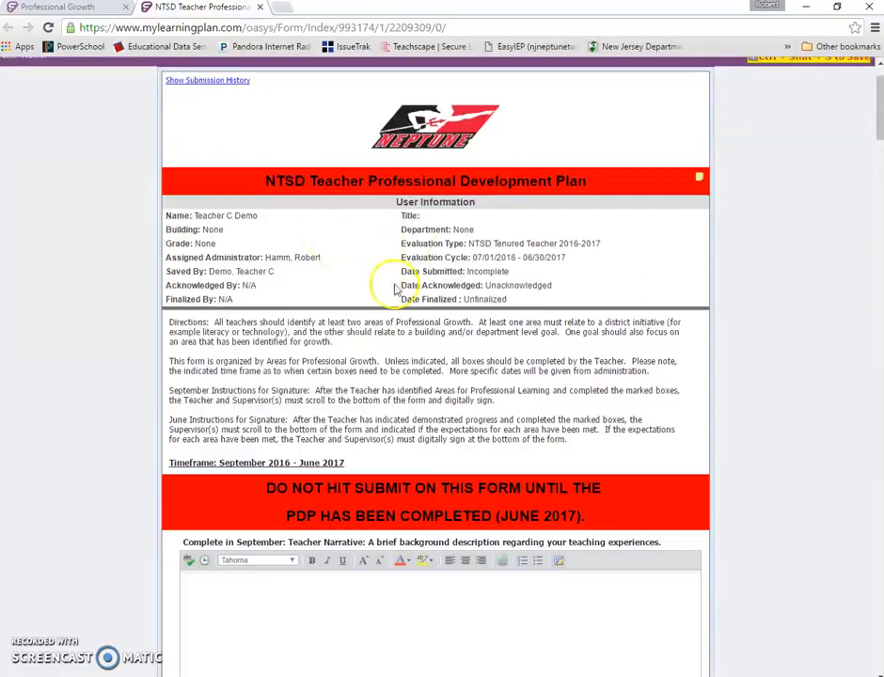
pyautogui.scroll(-5, 482, 305)
pyautogui.scroll(5, 477, 304)
pyautogui.scroll(-7, 478, 304)
pyautogui.scroll(-8, 476, 303)
pyautogui.scroll(-2, 476, 305)
pyautogui.scroll(10, 477, 303)
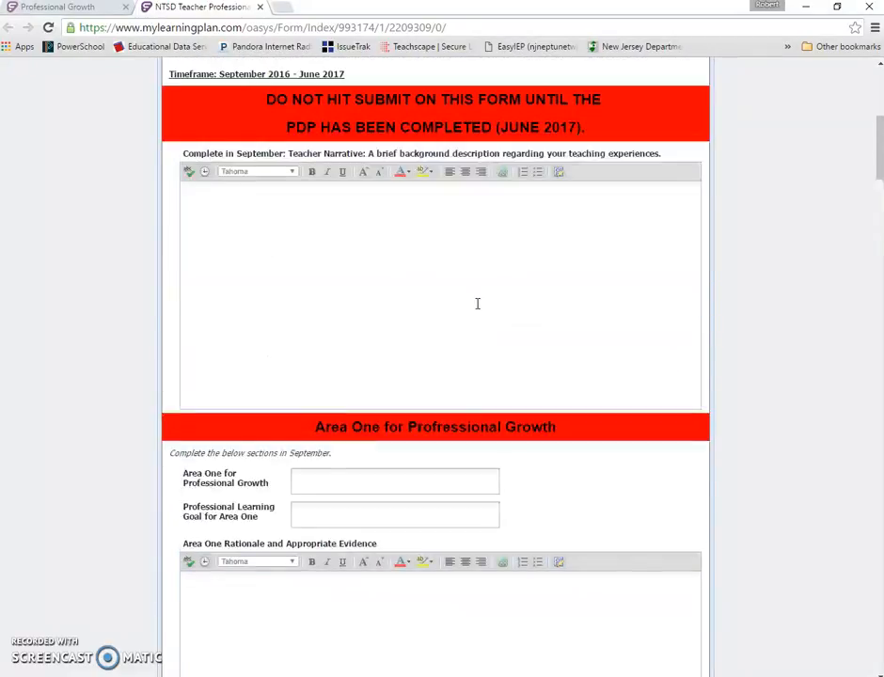
pyautogui.scroll(4, 476, 304)
# - Enter the teacher narrative 'During my time as a teacher.... Please keep this brief.... We are only looking for a few sentences, 4 or 5 at most....'
pyautogui.click(635, 590)
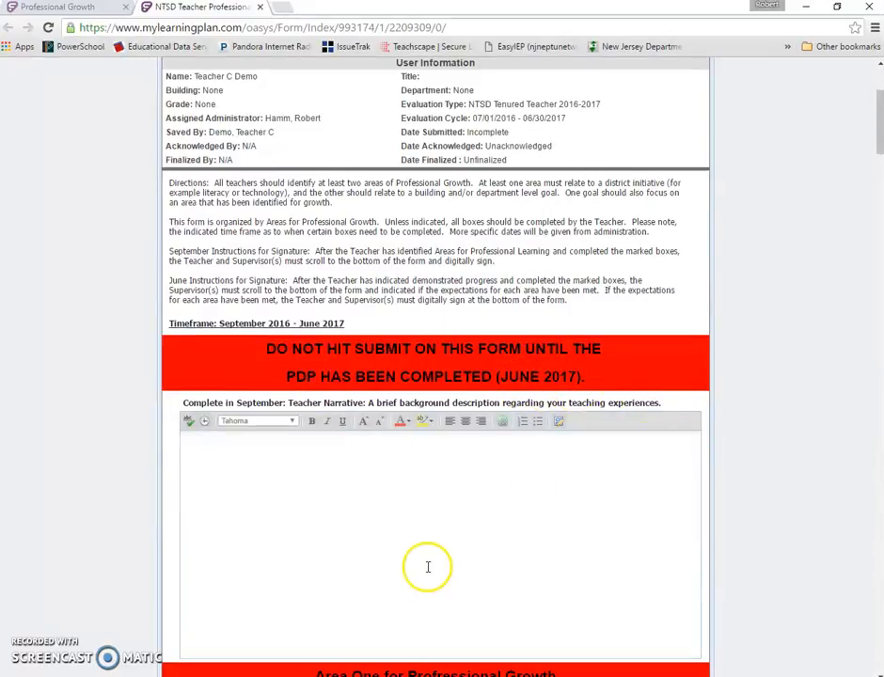
pyautogui.click(387, 499)
pyautogui.scroll(-1, 386, 499)
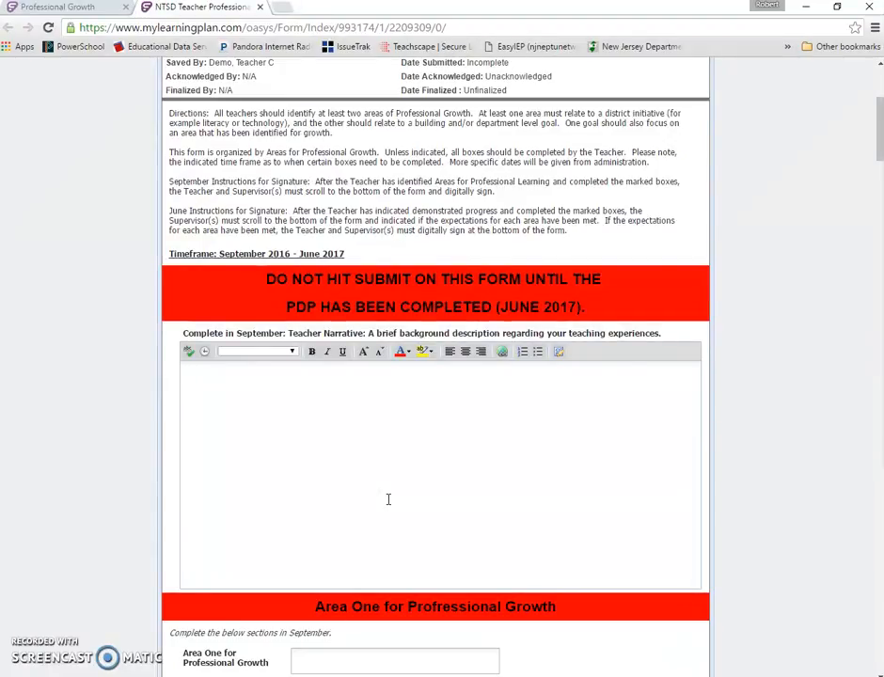
pyautogui.write('During my time as a teacher.... Please kee')
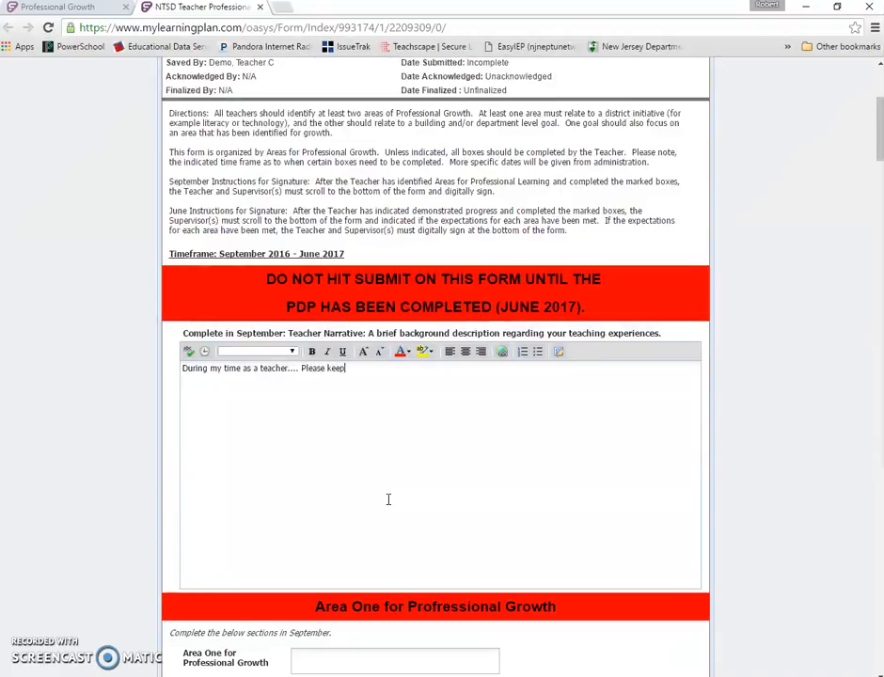
pyautogui.write('p this brief.... We are only l')
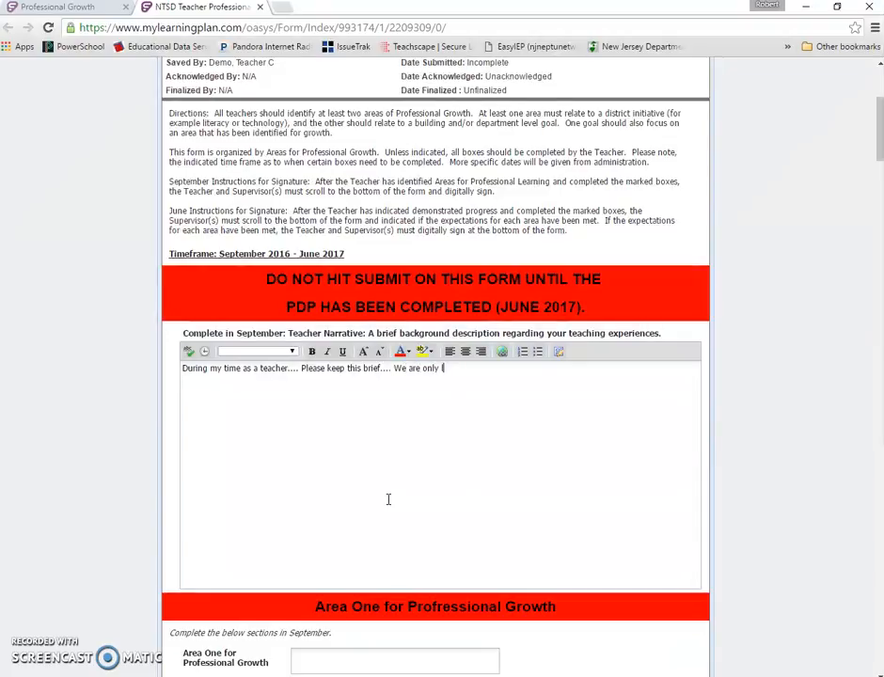
pyautogui.write('ooking for a few sentences, ')
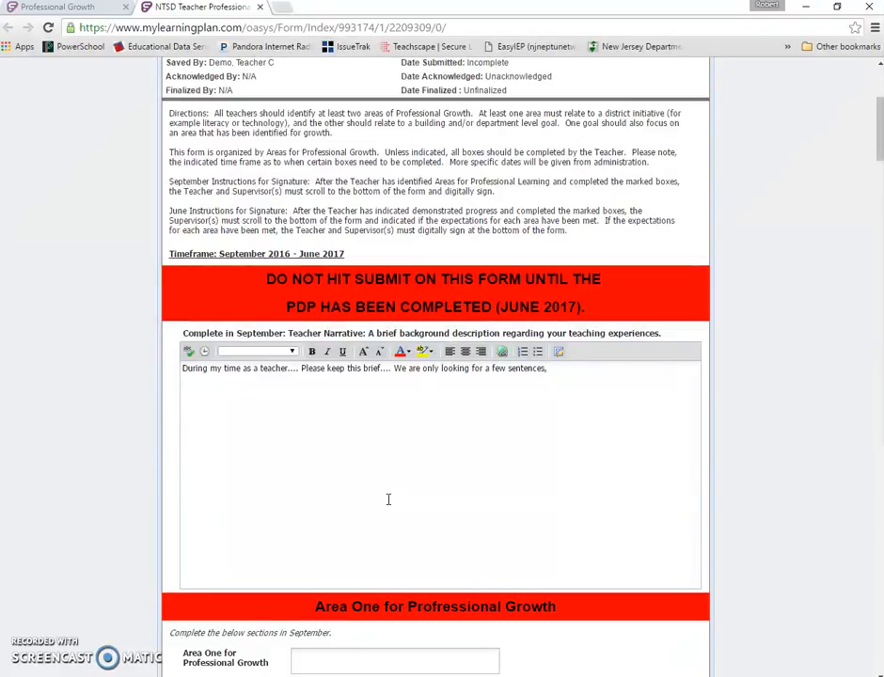
pyautogui.write('4 or 5 at most....')
# - Scroll through the Area One, Area Two and Area Three sections to review the form's fields
pyautogui.click(375, 504)
pyautogui.scroll(-3, 390, 425)
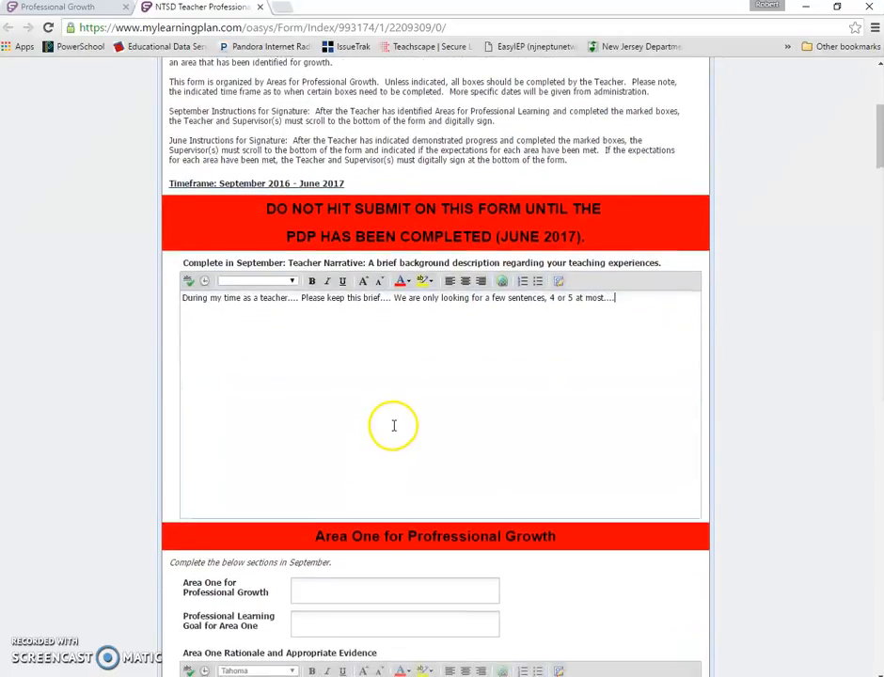
pyautogui.scroll(-3, 394, 425)
pyautogui.scroll(2, 393, 132)
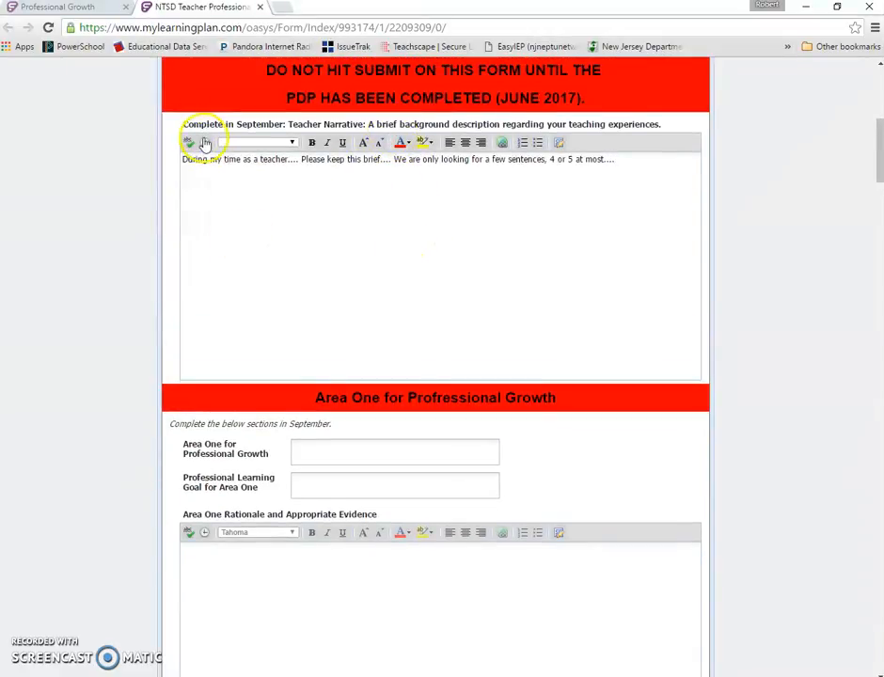
pyautogui.scroll(-3, 333, 244)
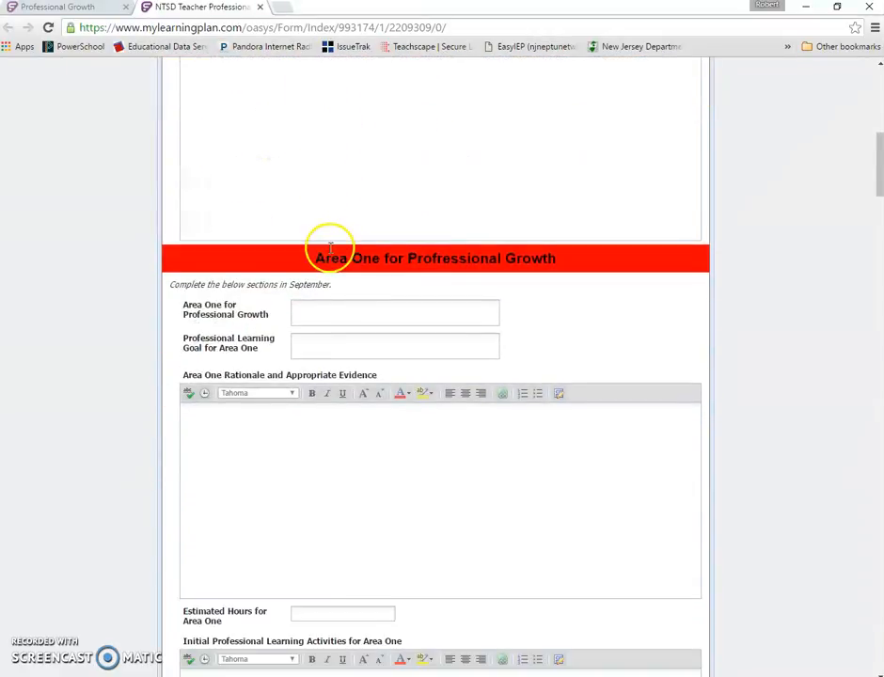
pyautogui.scroll(-3, 382, 229)
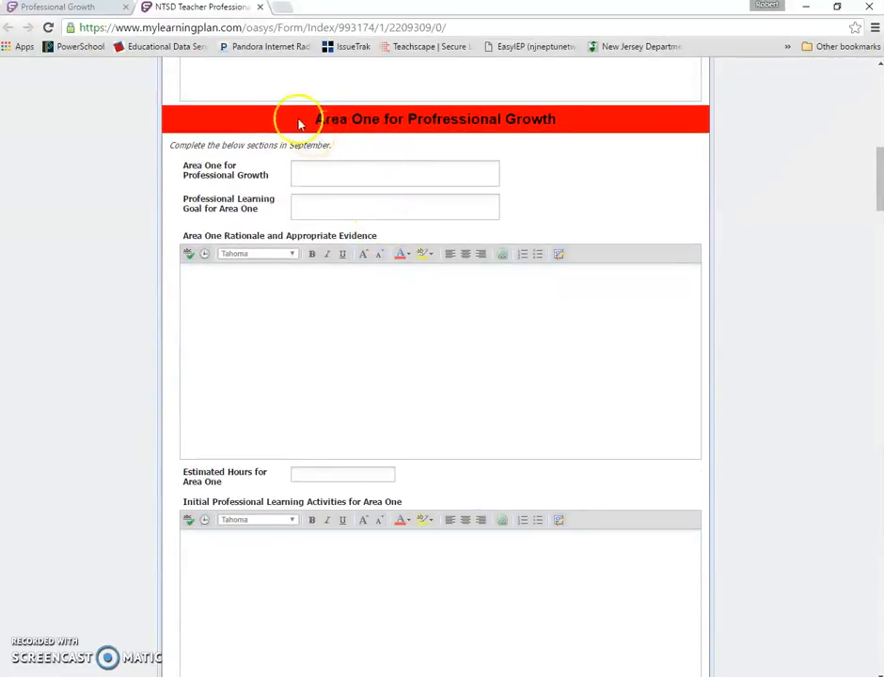
pyautogui.scroll(-12, 574, 154)
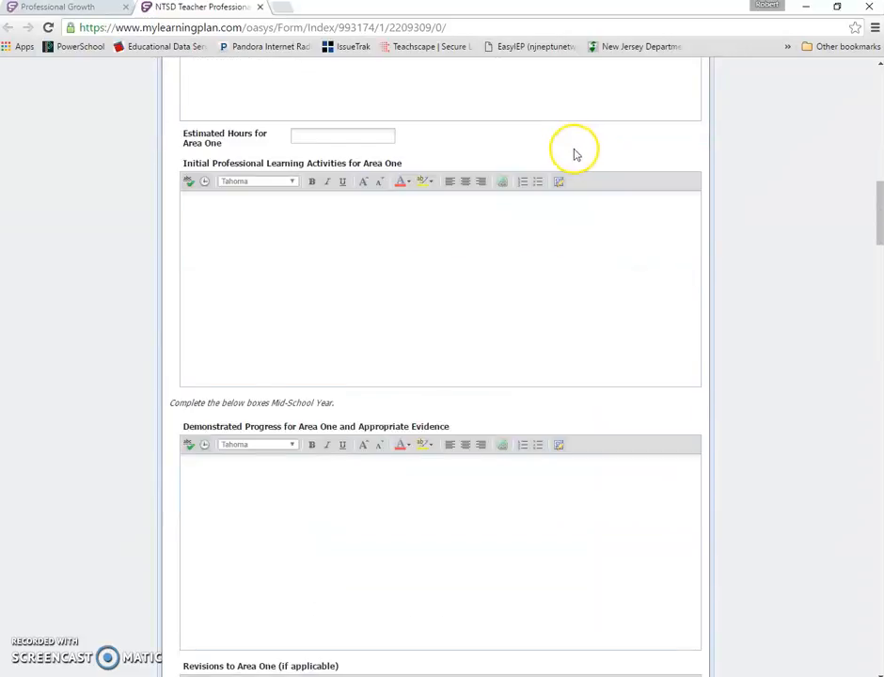
pyautogui.scroll(-8, 575, 154)
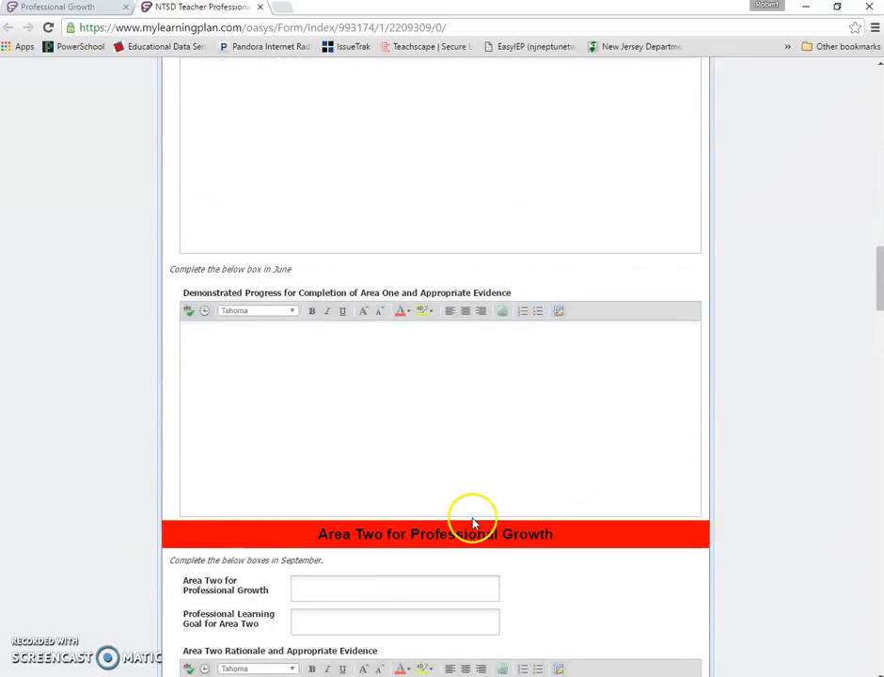
pyautogui.scroll(-20, 473, 522)
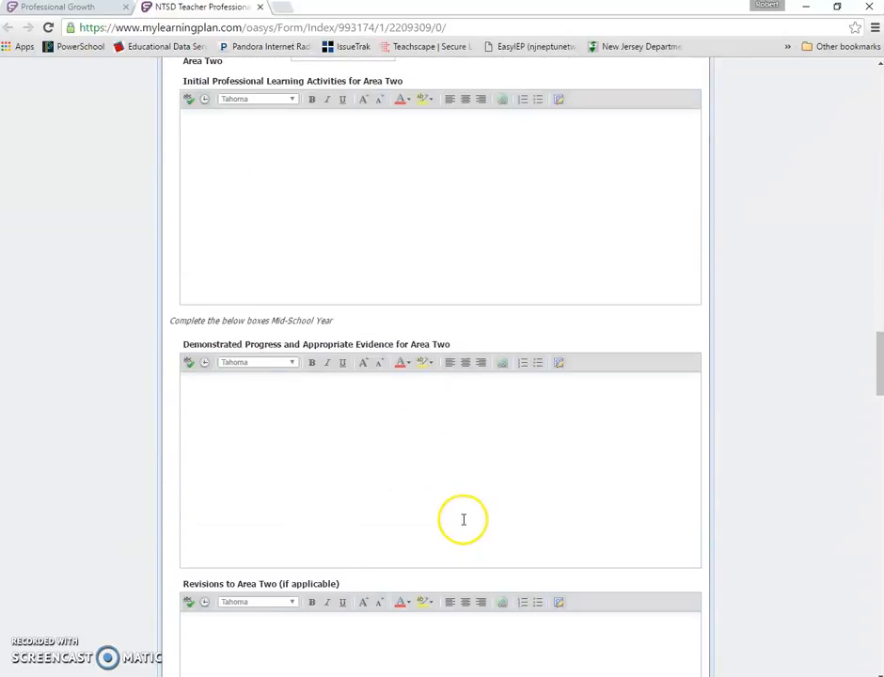
pyautogui.scroll(-3, 462, 519)
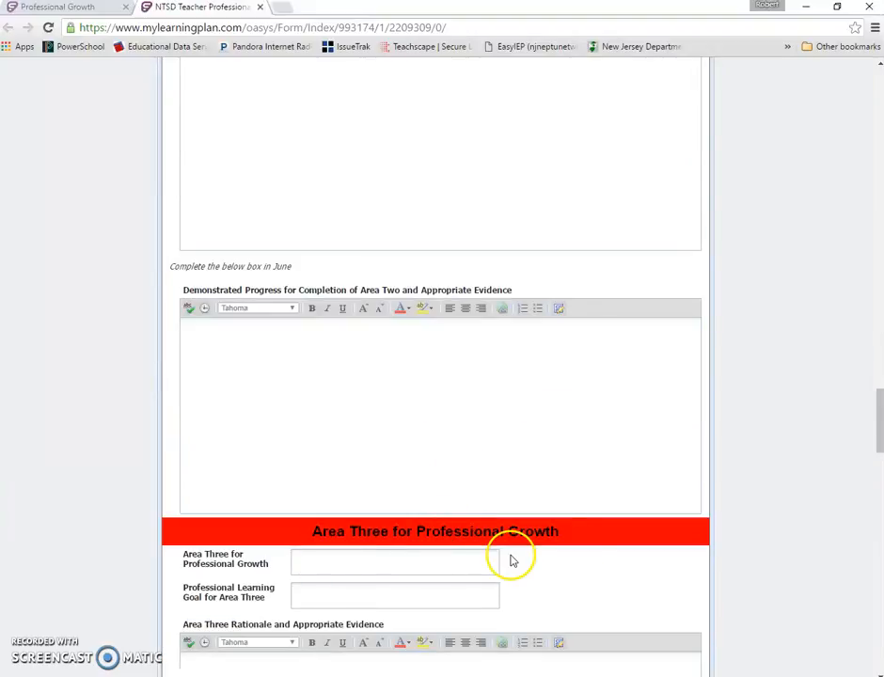
pyautogui.scroll(15, 448, 538)
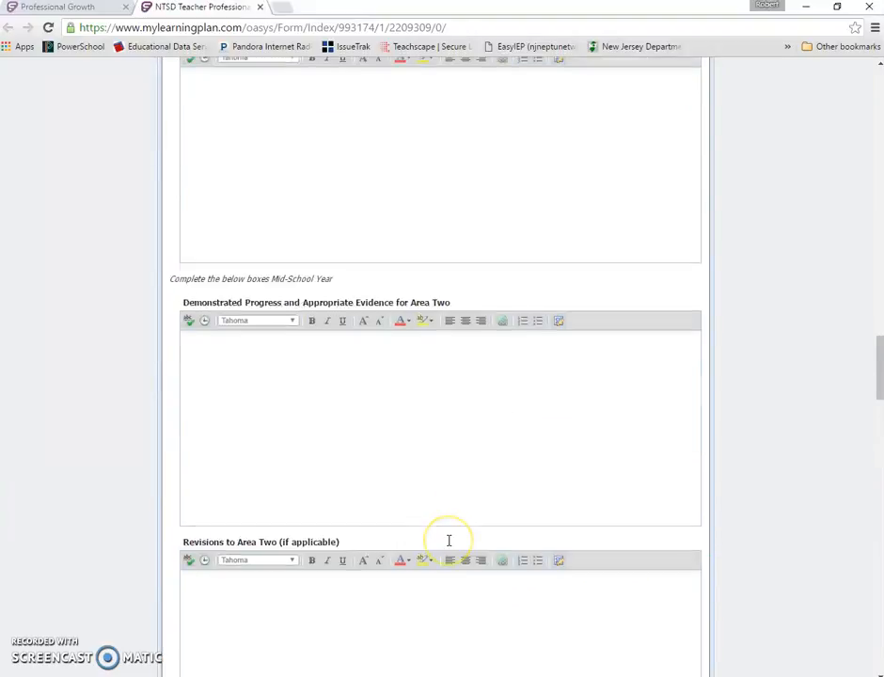
pyautogui.scroll(15, 451, 541)
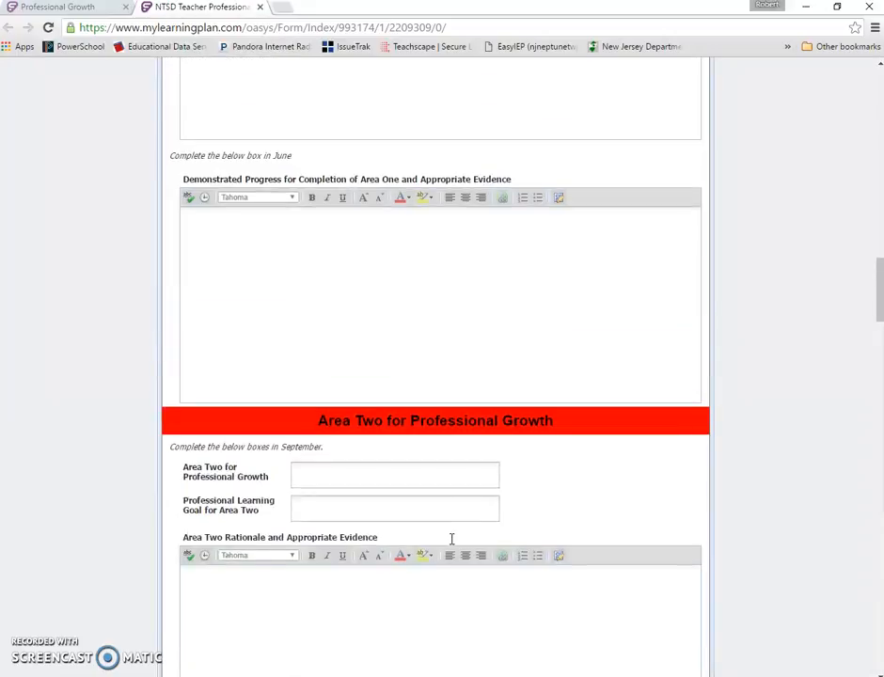
pyautogui.scroll(18, 451, 539)
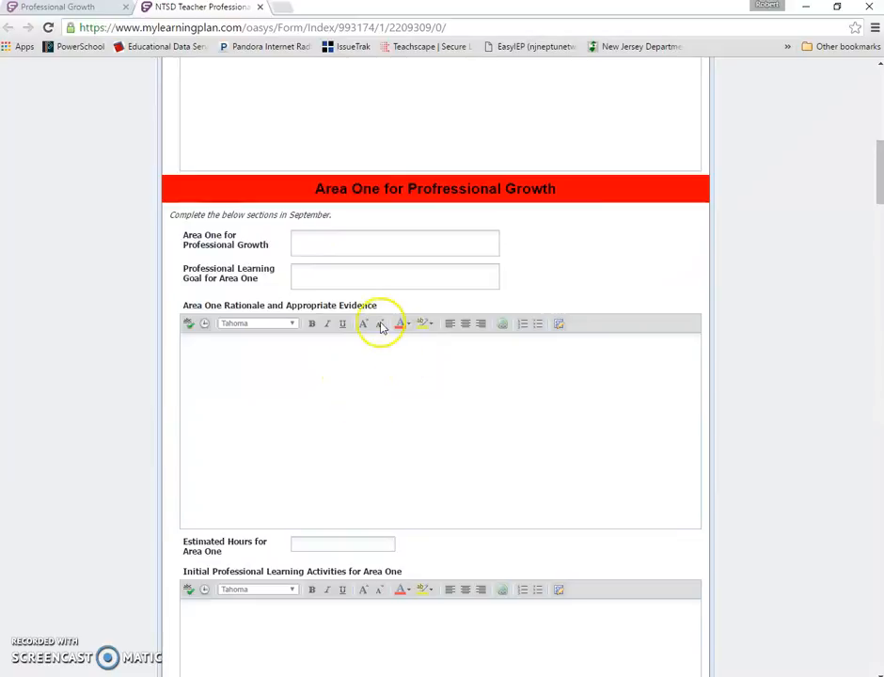
# - Set Area One for Professional Growth to Literacy and its professional learning goal to Using Reader's Workshop
pyautogui.click(327, 237)
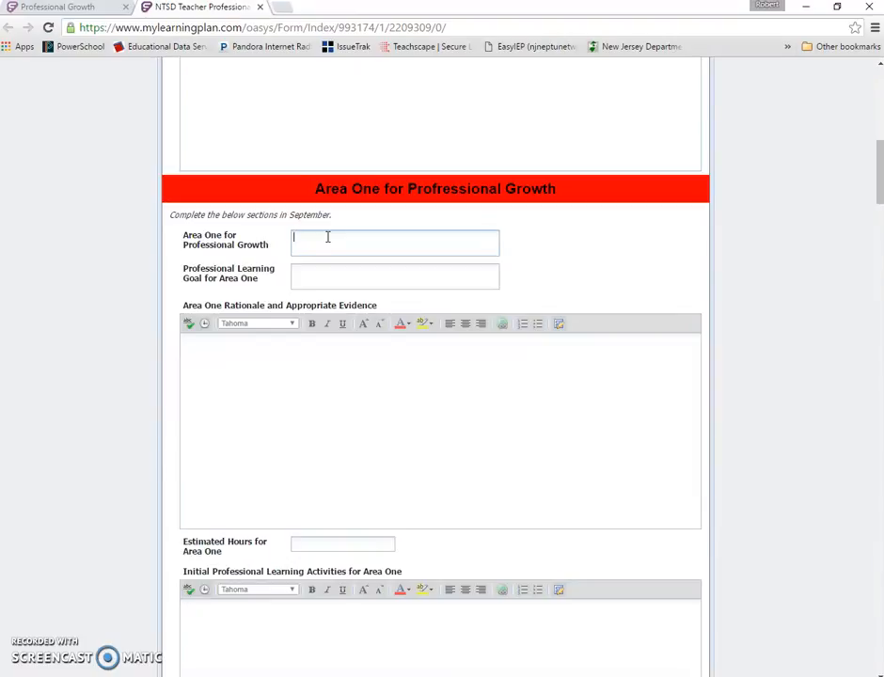
pyautogui.write('iteracy')
pyautogui.click(320, 272)
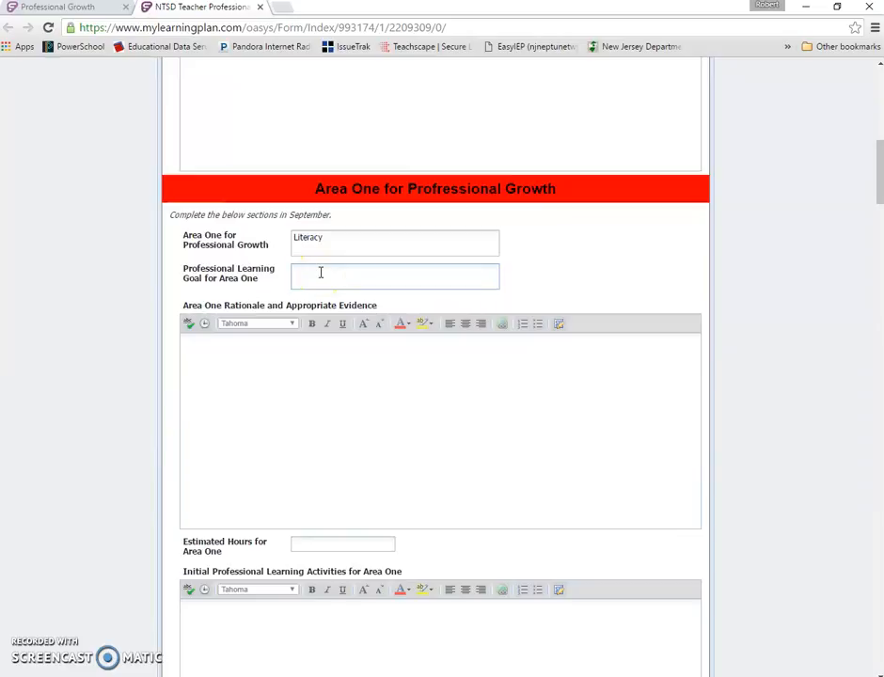
pyautogui.write("Using Reader's Workshop")
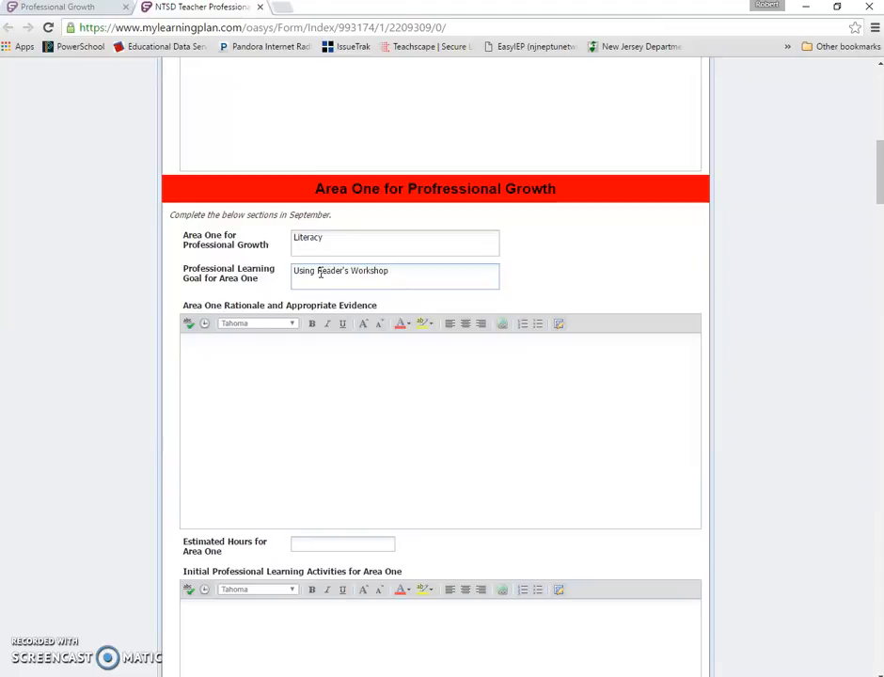
# - Enter the Area One rationale 'It was brought up in my end of year.... By the way this text that I'm typing is all demo....'
pyautogui.click(345, 352)
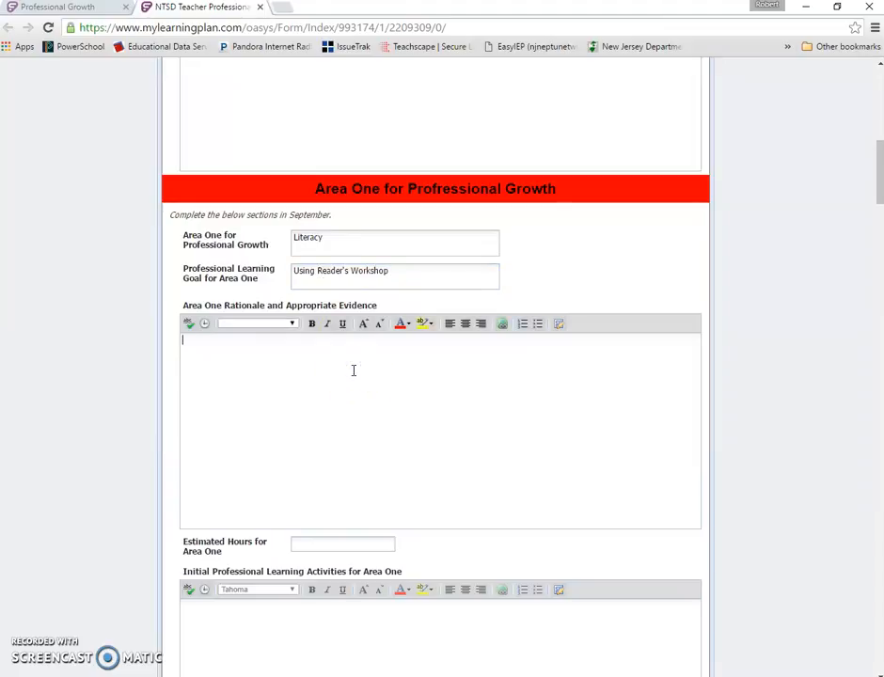
pyautogui.write('It was brought up in my end of year..')
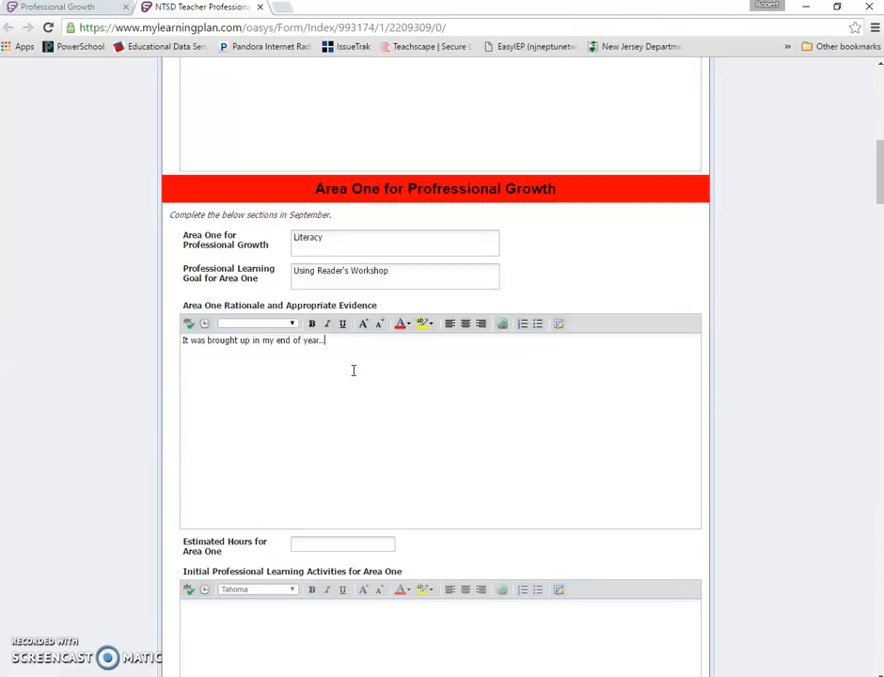
pyautogui.write('.. By the wa')
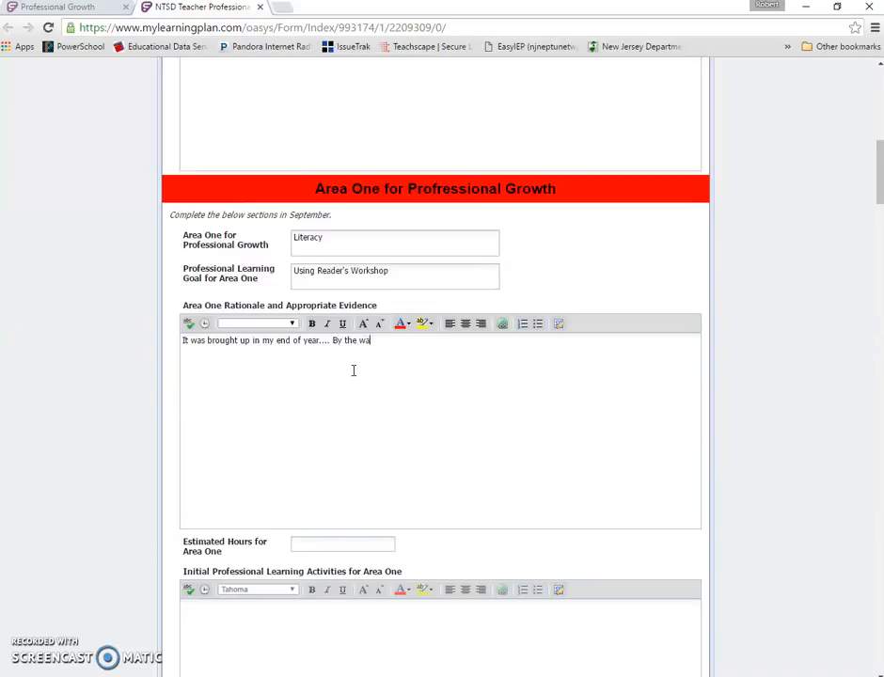
pyautogui.write('y thi')
pyautogui.write('s text that t')
pyautogui.write("'m typi")
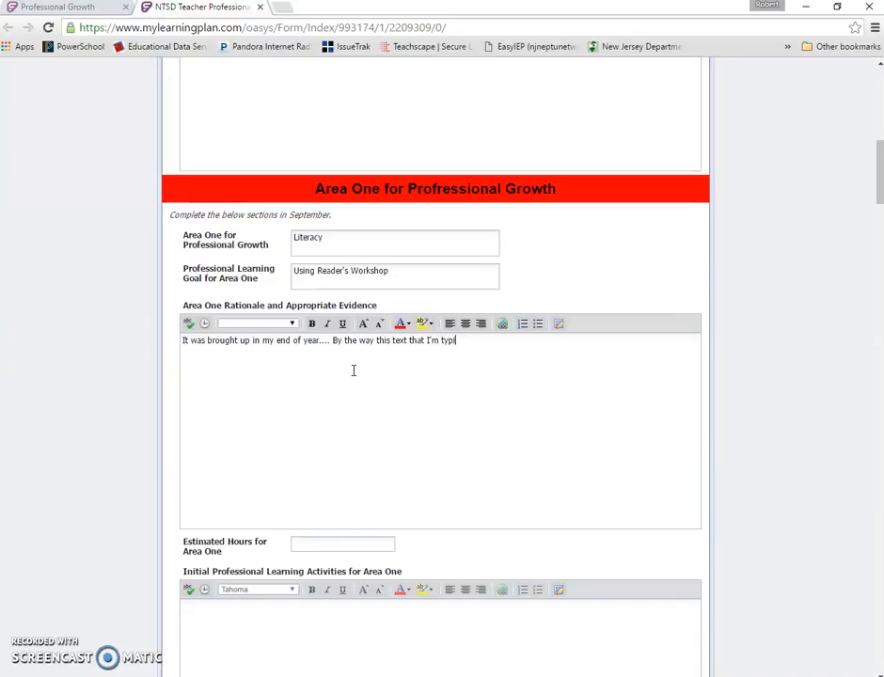
pyautogui.write('ng is all dm')
pyautogui.press('BackSpace')
pyautogui.write('emo....')
# - Set the estimated hours for Area One to 10
pyautogui.scroll(-5, 354, 369)
pyautogui.click(350, 402)
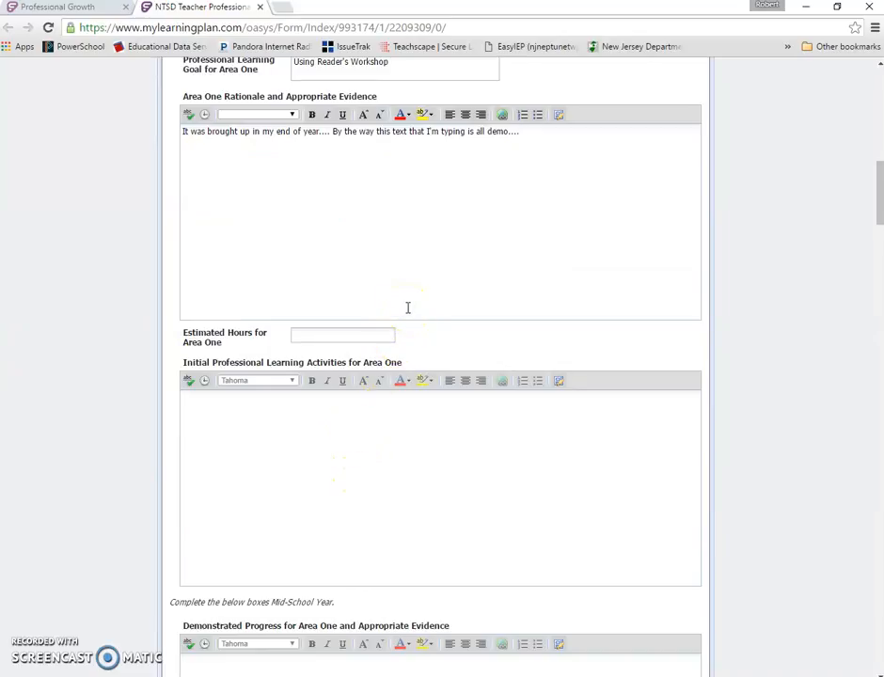
pyautogui.click(383, 336)
pyautogui.write('10')
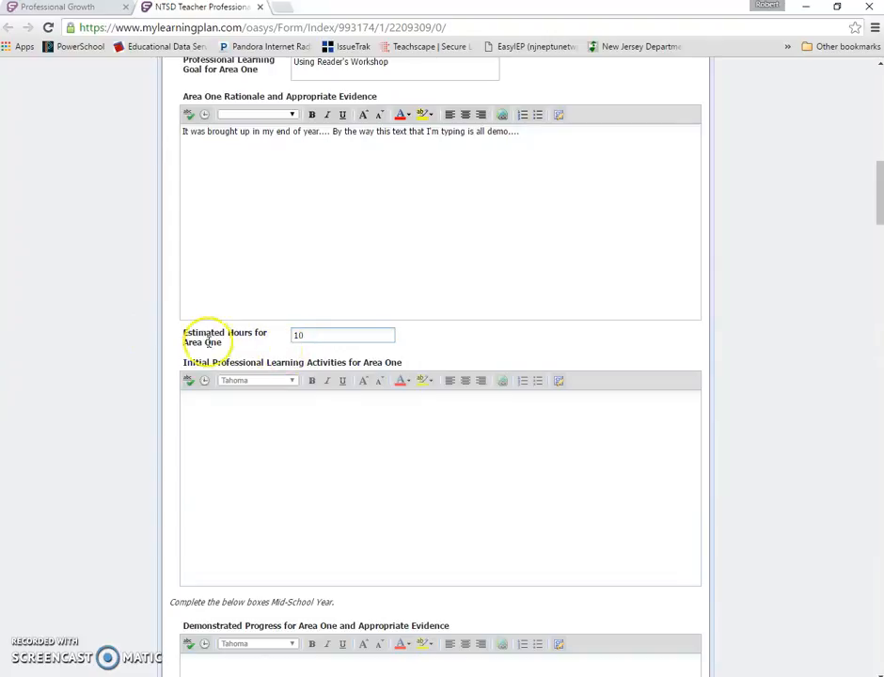
# - List the initial learning activities for Area One as bullets: Summer Workshop, District PD Day, Etc...
pyautogui.click(304, 417)
pyautogui.click(536, 381)
pyautogui.write('Sum')
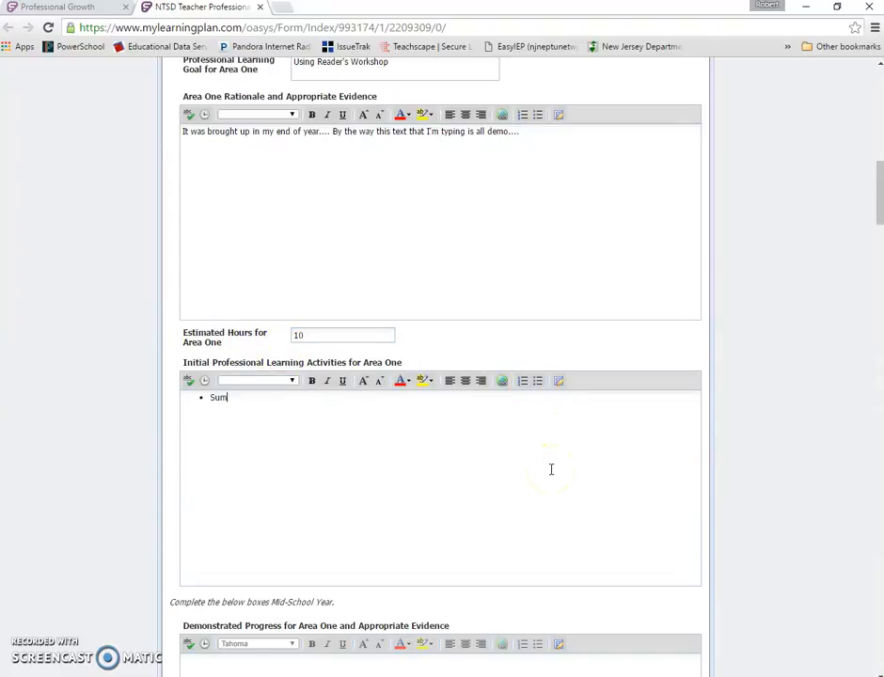
pyautogui.write('mer Workshop')
pyautogui.press('Return')
pyautogui.write('District')
pyautogui.hotkey('shift', 'Return')
pyautogui.write('P')
pyautogui.press('BackSpace')
pyautogui.write('PD Day')
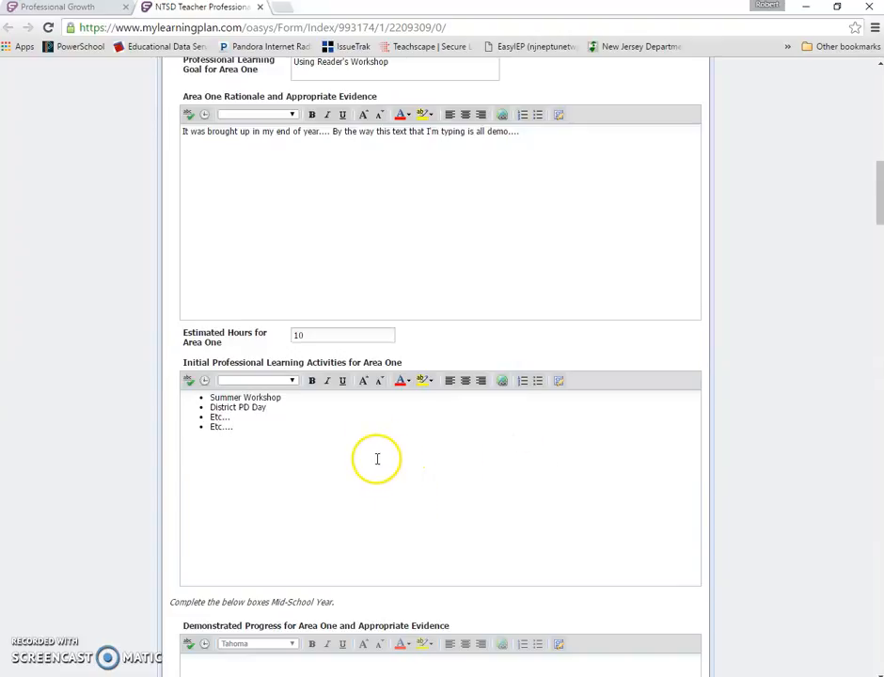
# - Set Area Two for Professional Growth to Technology and its professional learning goal to Using Google Classroom
pyautogui.scroll(1, 377, 460)
pyautogui.scroll(1, 381, 456)
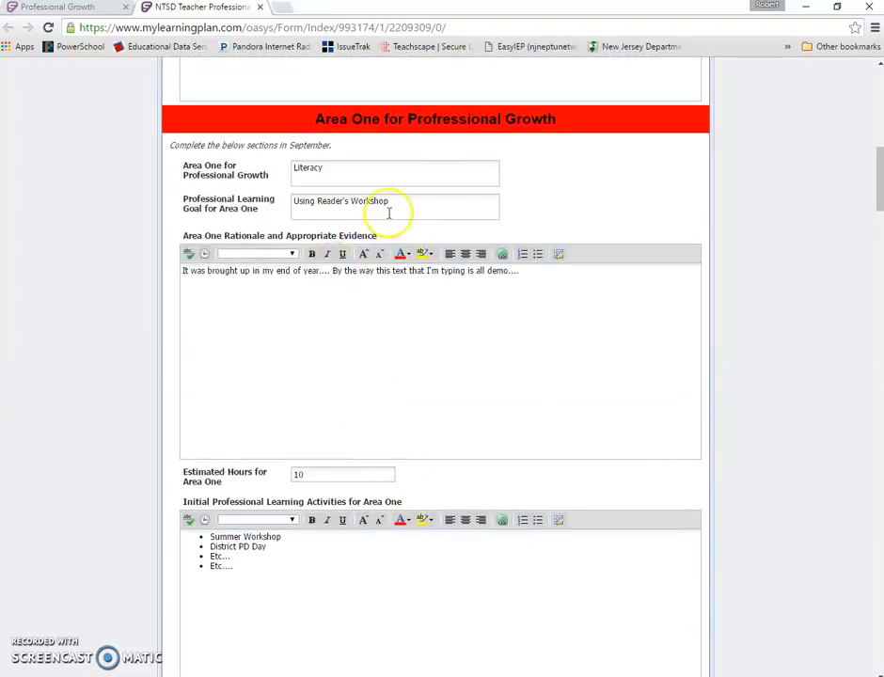
pyautogui.scroll(-8, 404, 263)
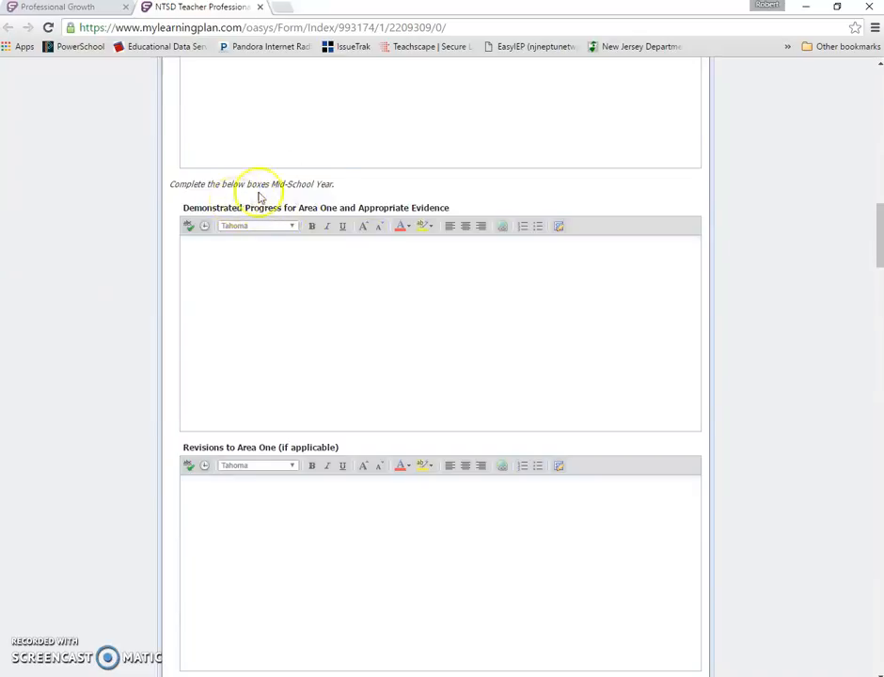
pyautogui.scroll(-5, 294, 194)
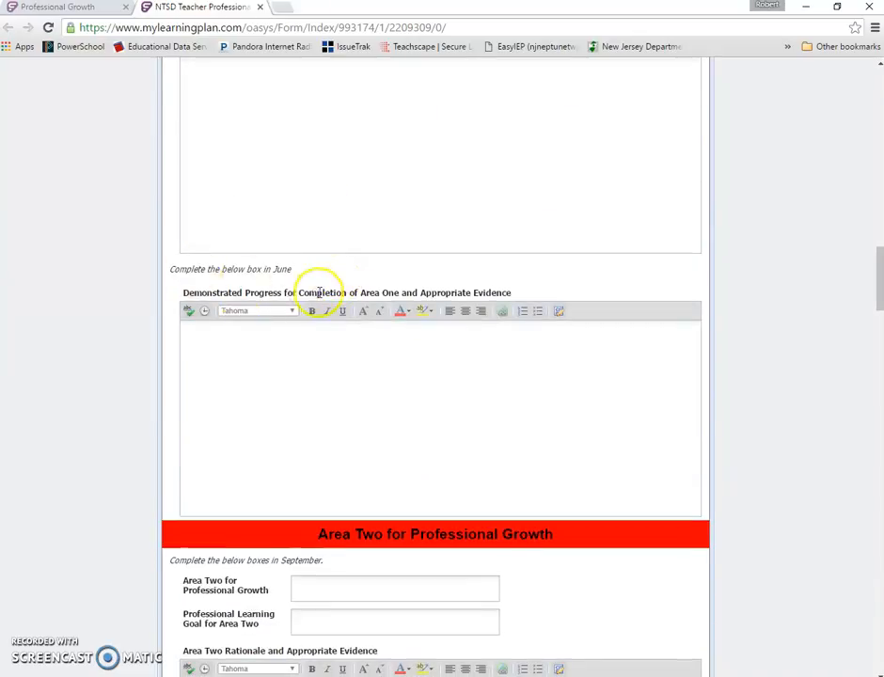
pyautogui.scroll(-3, 262, 282)
pyautogui.click(341, 310)
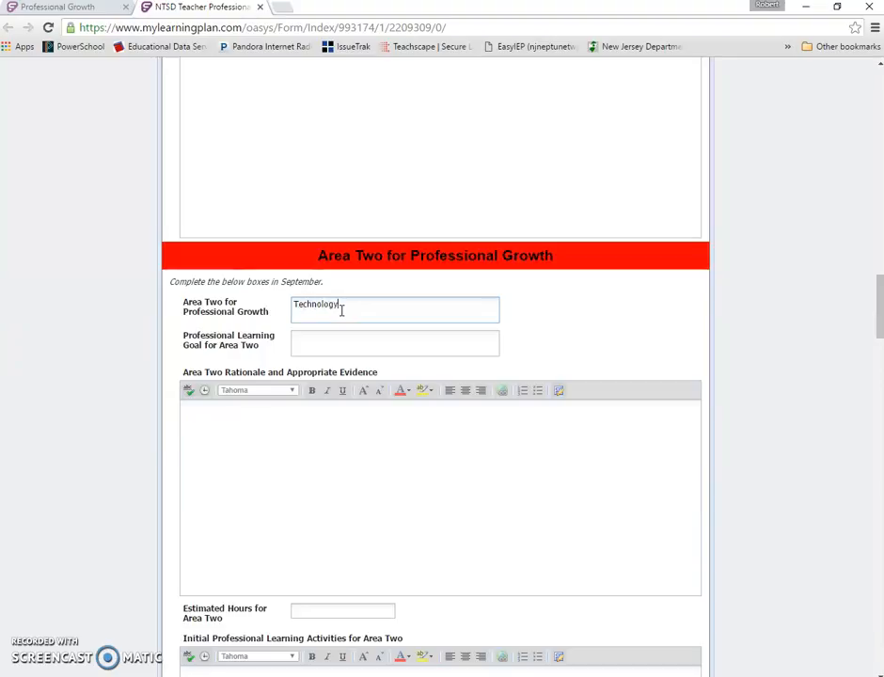
pyautogui.click(343, 339)
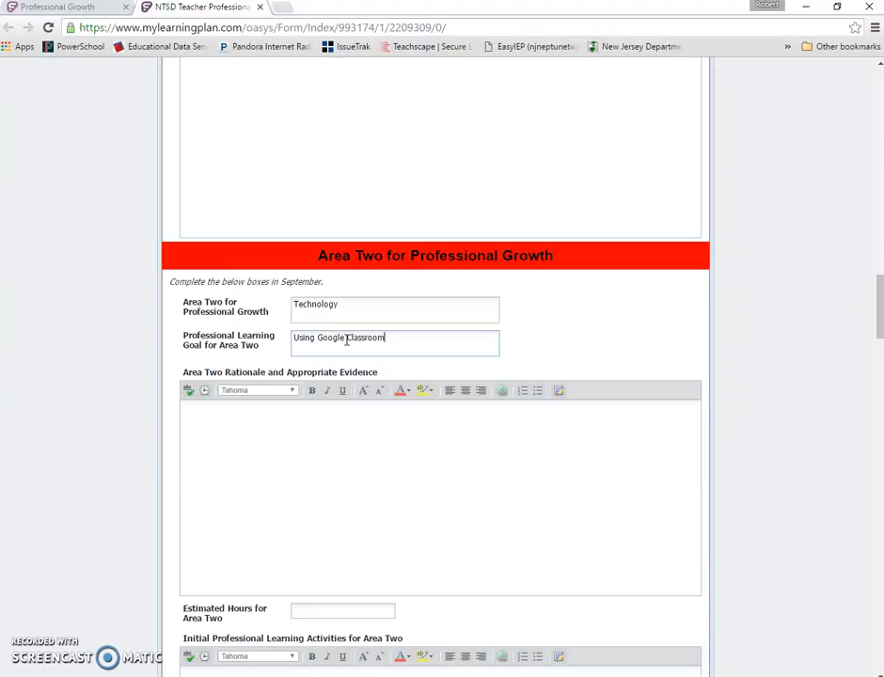
# - Enter the Area Two rationale 'This is a district wide.... I would like to....' and set Area Two's estimated hours to 10
pyautogui.click(318, 439)
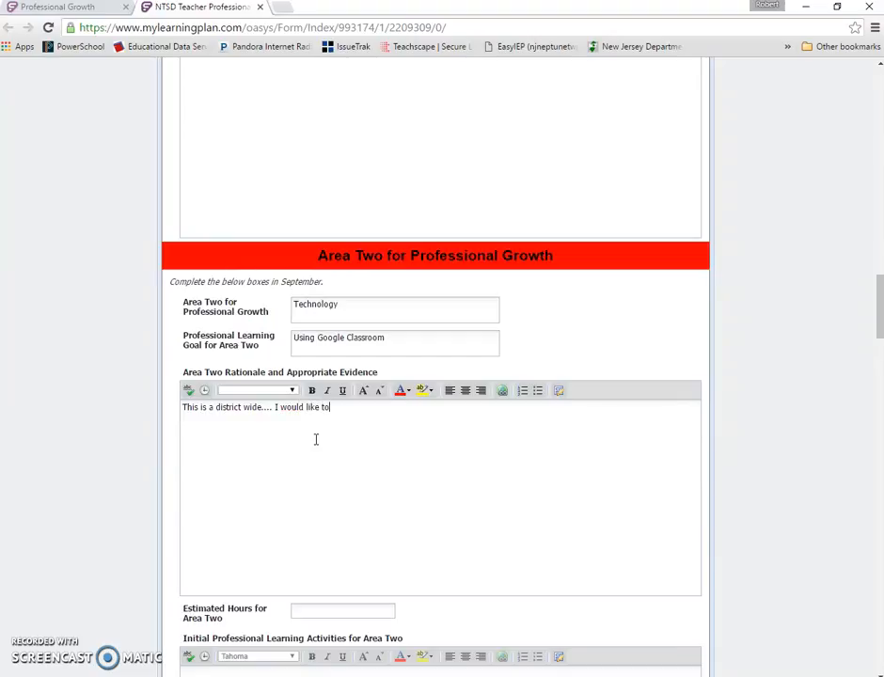
pyautogui.scroll(-2, 313, 441)
pyautogui.click(324, 401)
# - List the initial learning activities for Area Two as bullets: Summer Workshop, Etc...., Etc...
pyautogui.click(371, 494)
pyautogui.click(537, 448)
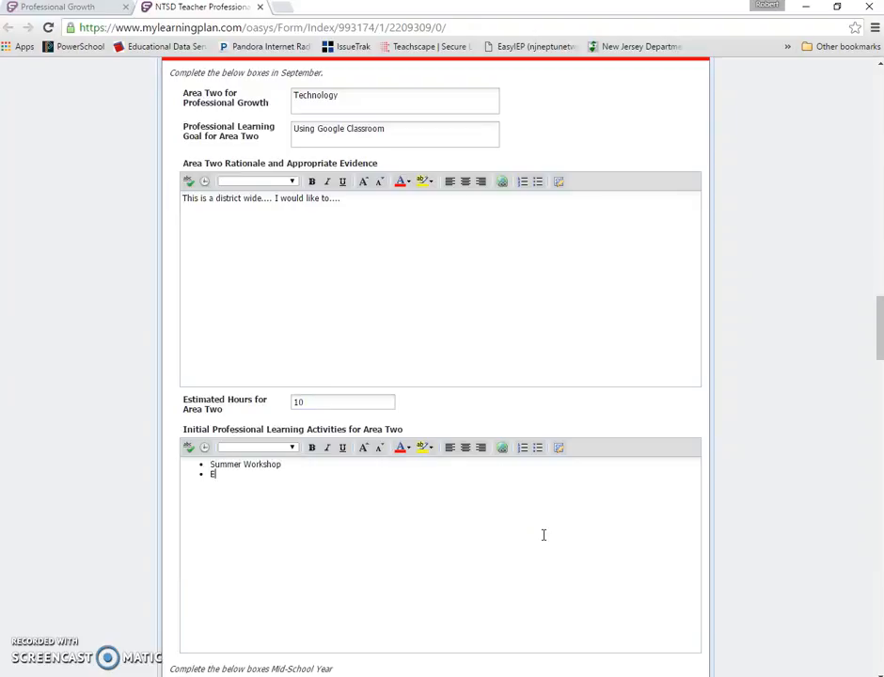
pyautogui.press('Return')
pyautogui.write('Etc....')
pyautogui.click(446, 498)
# - Review the remaining Area Two, Area Three, administrator support and acknowledgement sections of the form
pyautogui.scroll(-3, 438, 492)
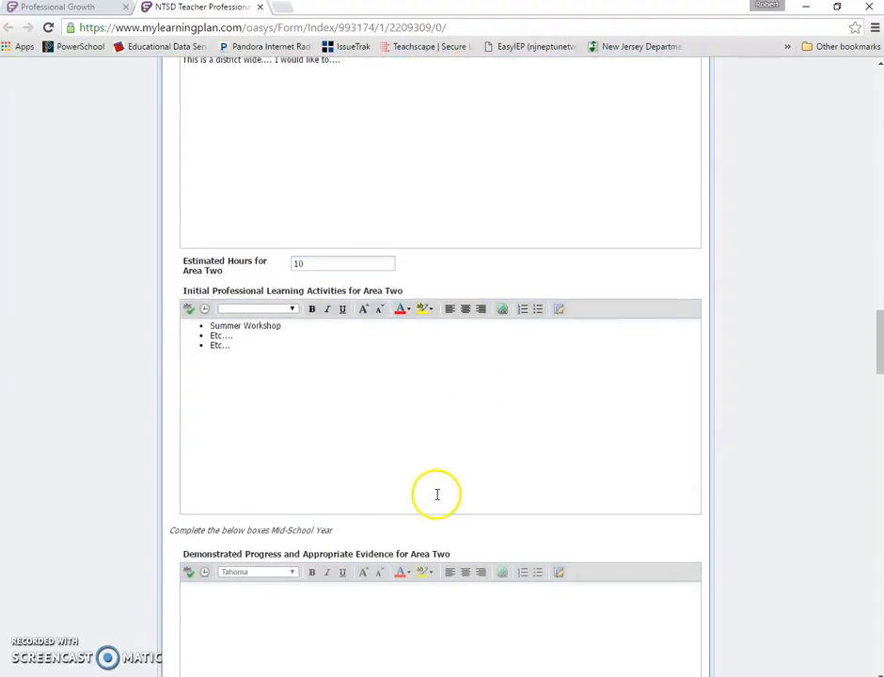
pyautogui.scroll(-5, 428, 481)
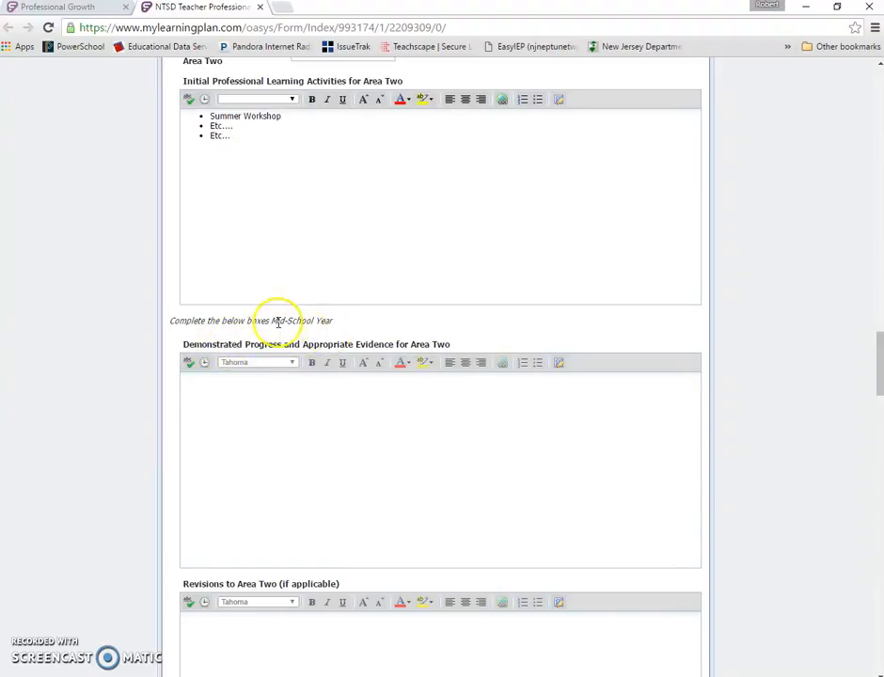
pyautogui.scroll(-1, 278, 323)
pyautogui.scroll(-8, 273, 282)
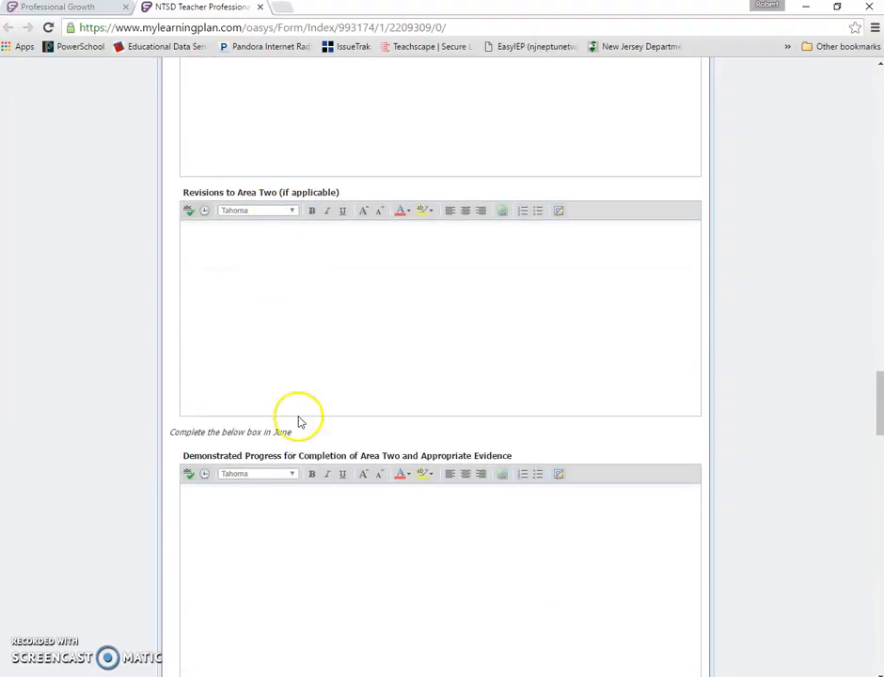
pyautogui.scroll(-2, 225, 423)
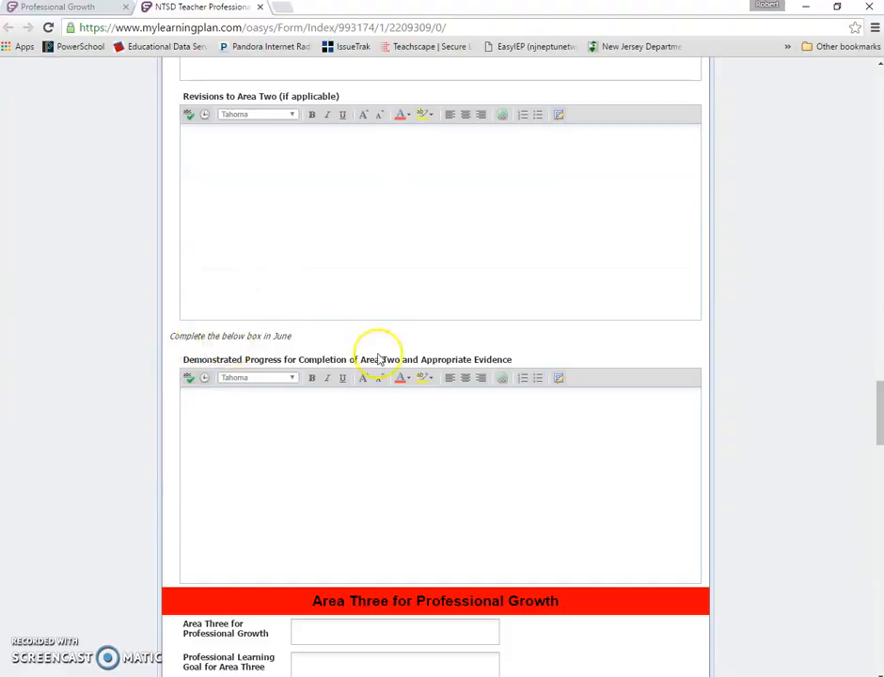
pyautogui.scroll(-1, 376, 357)
pyautogui.scroll(-7, 368, 376)
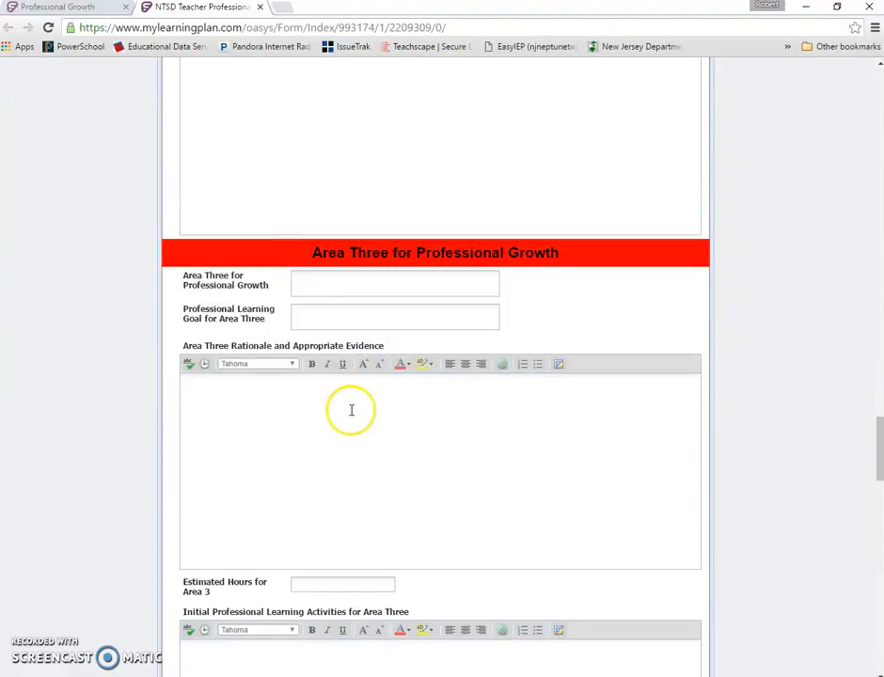
pyautogui.scroll(-7, 494, 301)
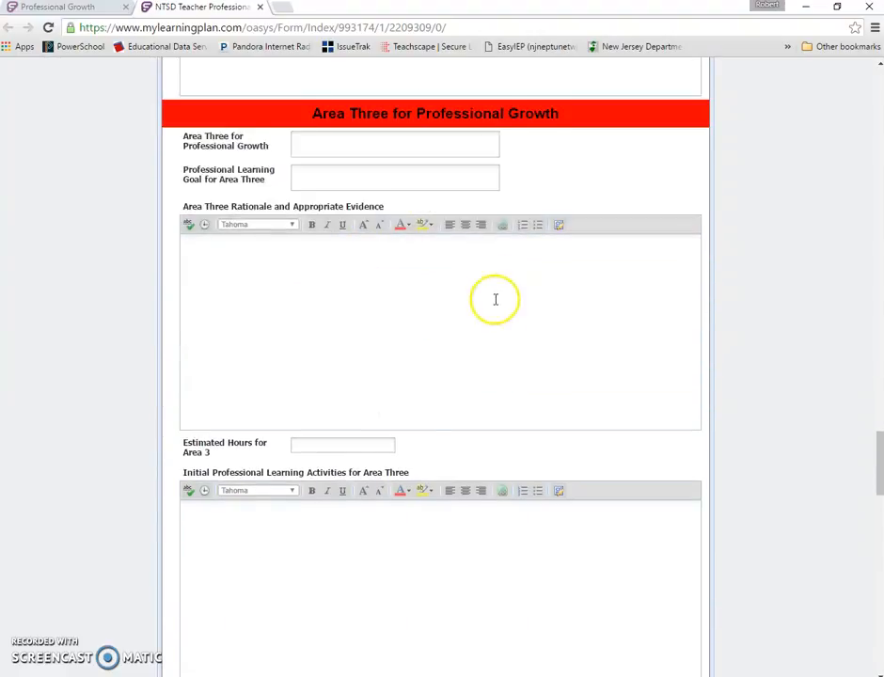
pyautogui.scroll(-9, 492, 332)
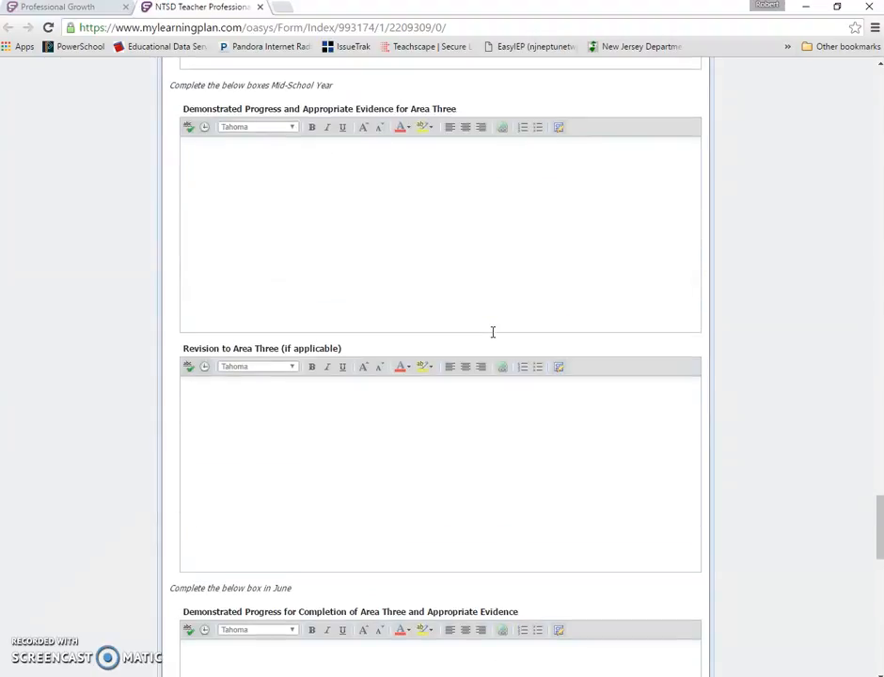
pyautogui.scroll(-12, 489, 334)
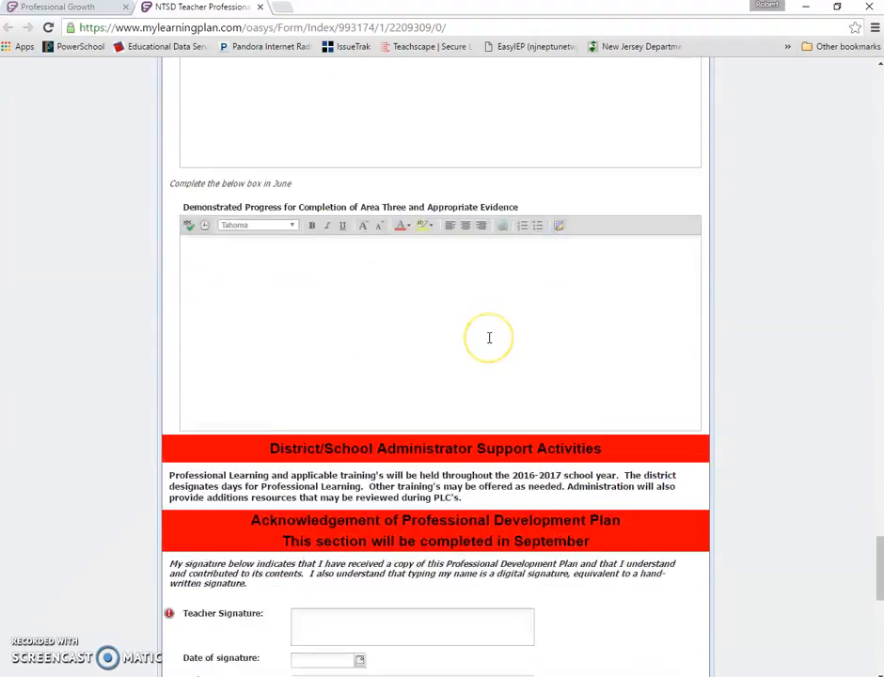
pyautogui.scroll(-3, 442, 324)
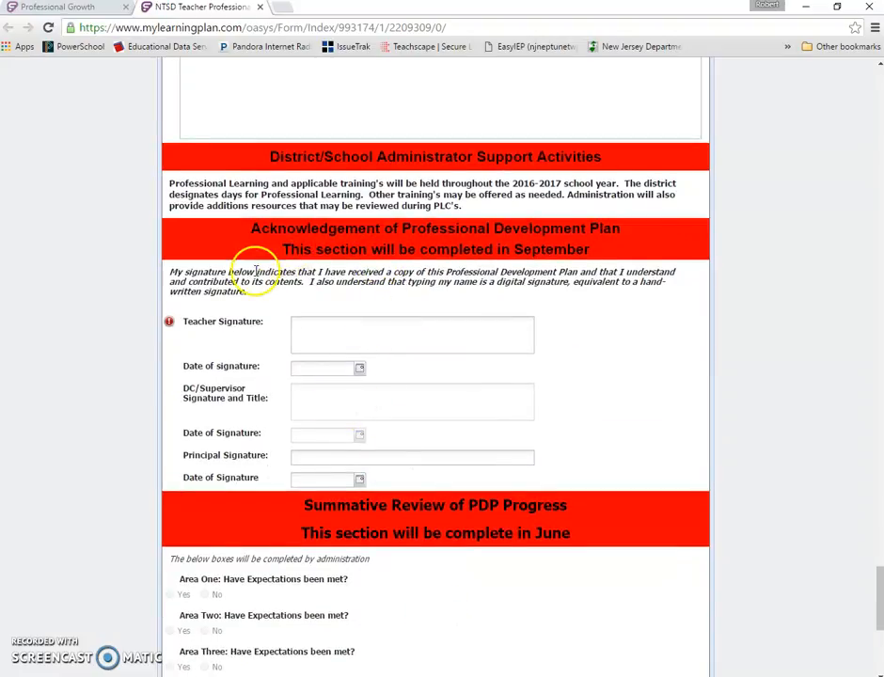
# - Enter the teacher's name as the Teacher Signature and set the date of signature to 08/30/2016
pyautogui.click(386, 324)
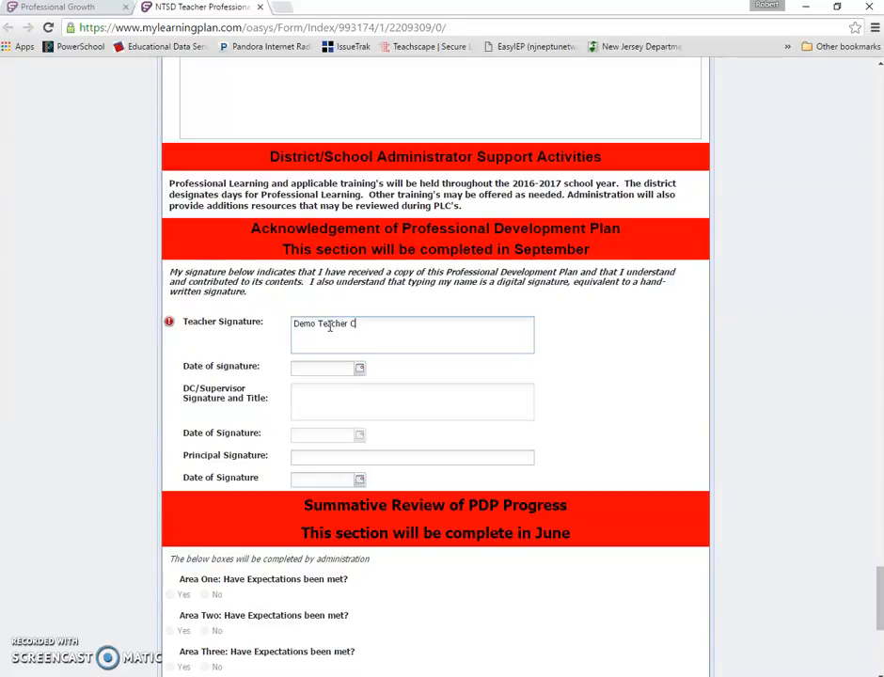
pyautogui.click(359, 371)
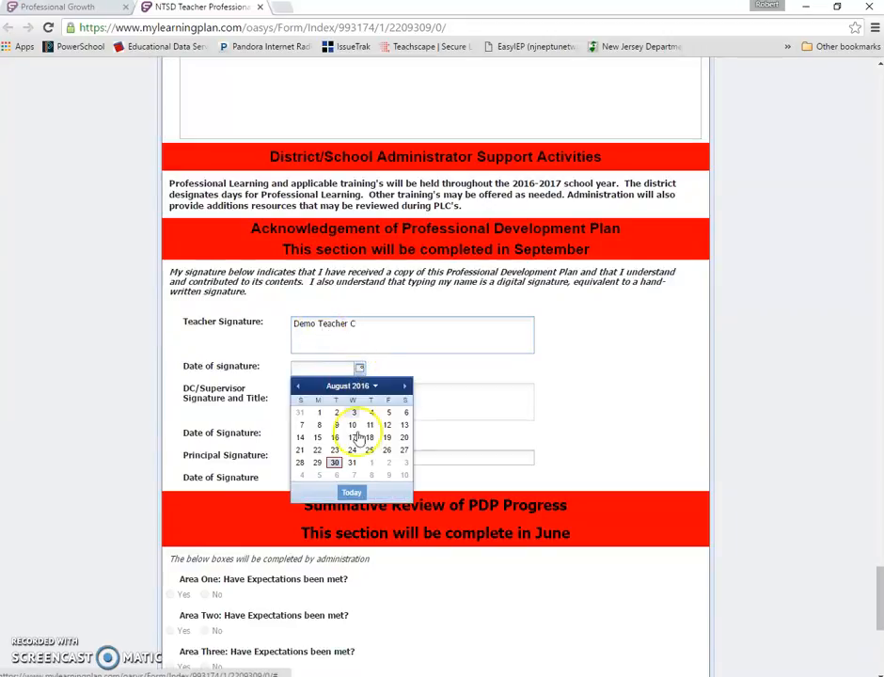
pyautogui.click(340, 462)
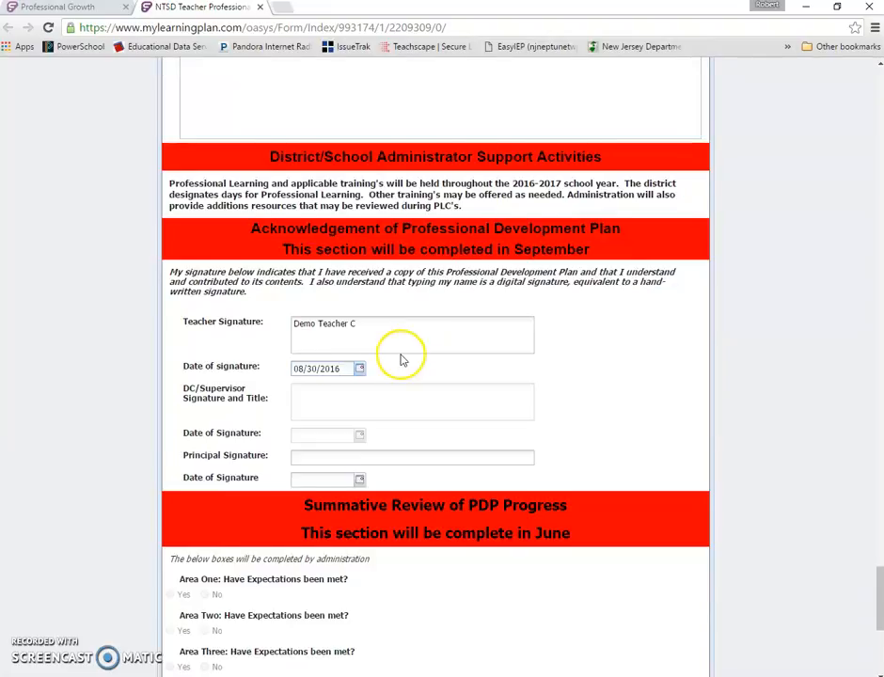
# - Open Save & Notify for the form and choose the administrator to be notified
pyautogui.scroll(-1, 402, 356)
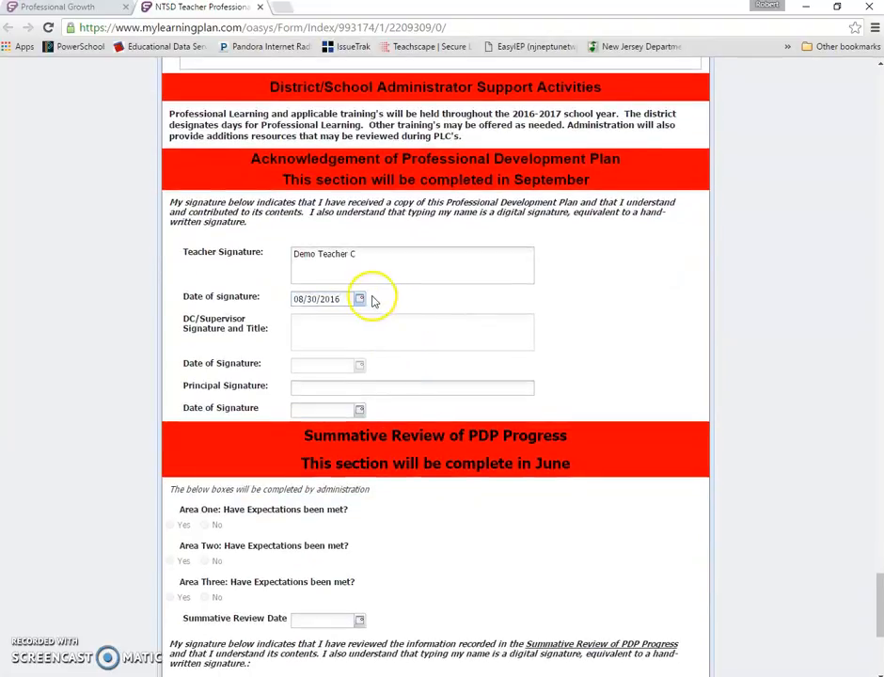
pyautogui.scroll(-5, 460, 311)
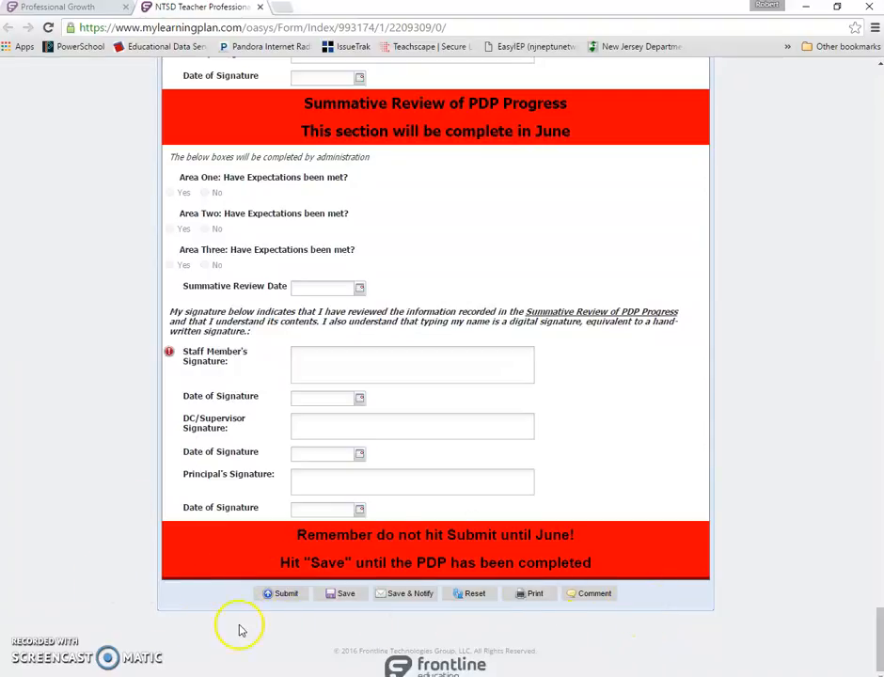
pyautogui.click(348, 596)
pyautogui.click(460, 391)
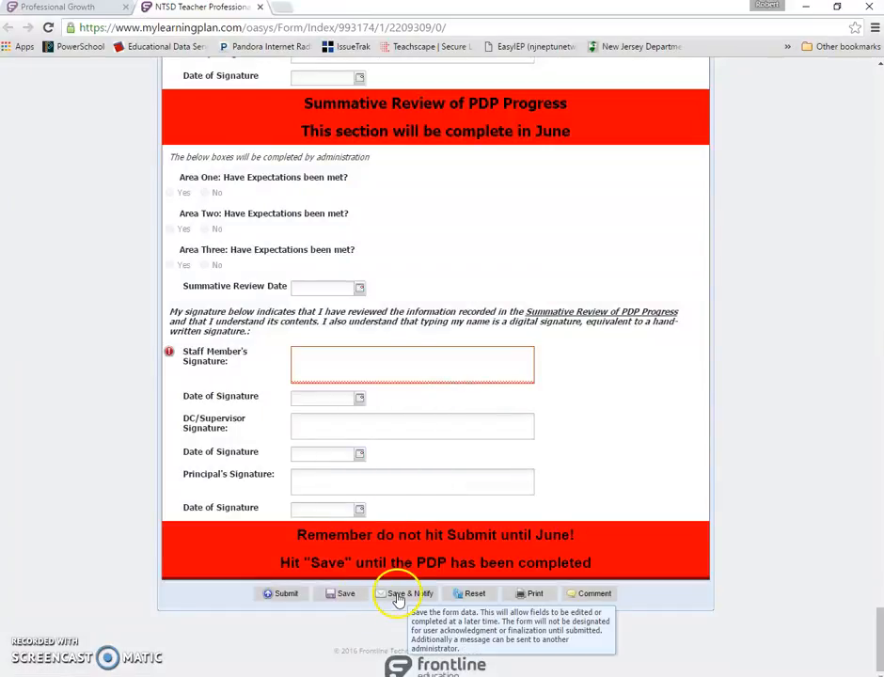
pyautogui.click(402, 596)
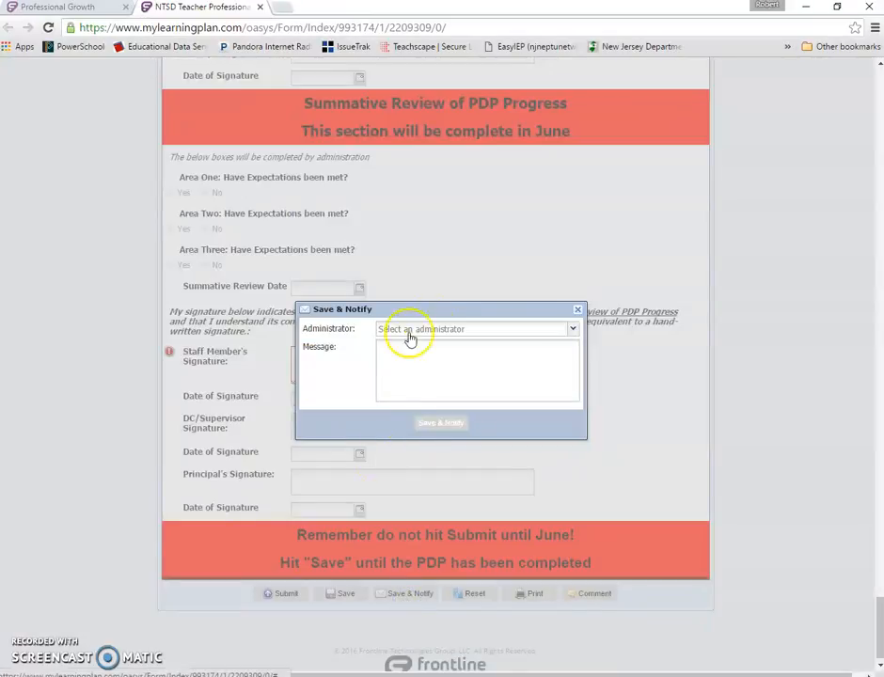
pyautogui.click(572, 329)
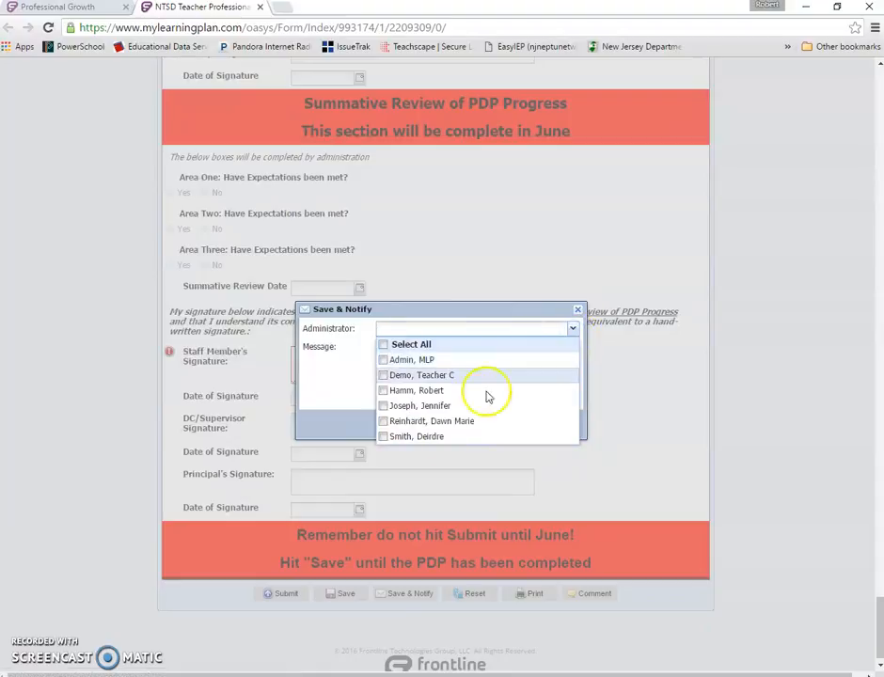
pyautogui.click(391, 390)
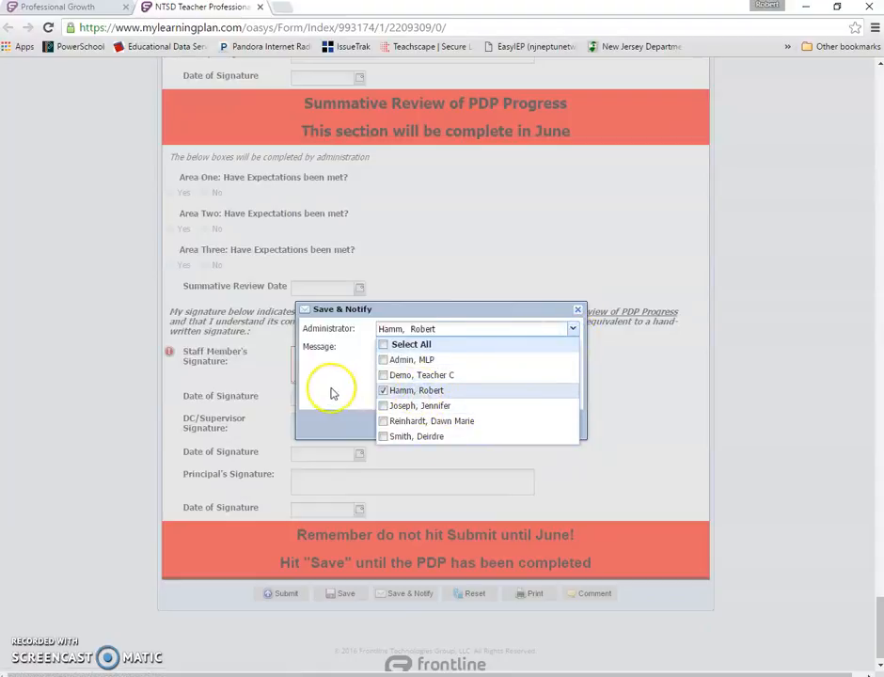
# - Add the message 'Please review my PDP', save and notify, and acknowledge the confirmation
pyautogui.click(401, 356)
pyautogui.write('Please review my PDP')
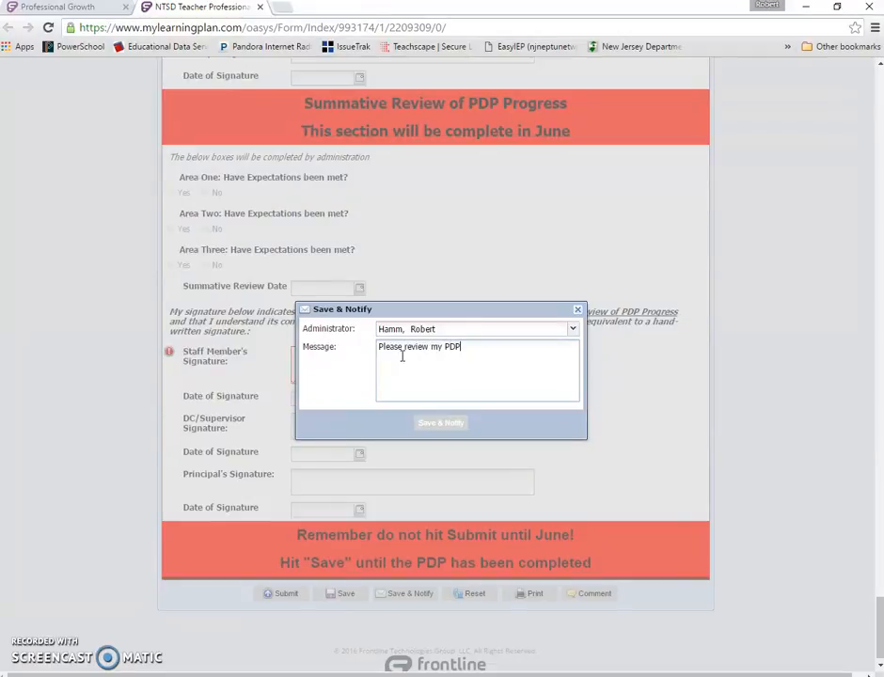
pyautogui.click(441, 422)
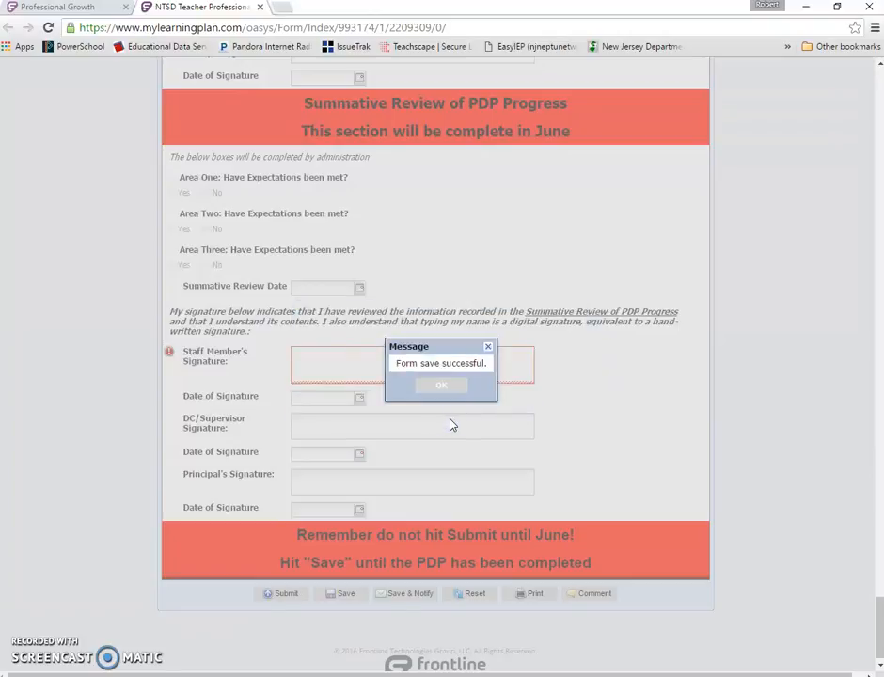
pyautogui.click(441, 385)
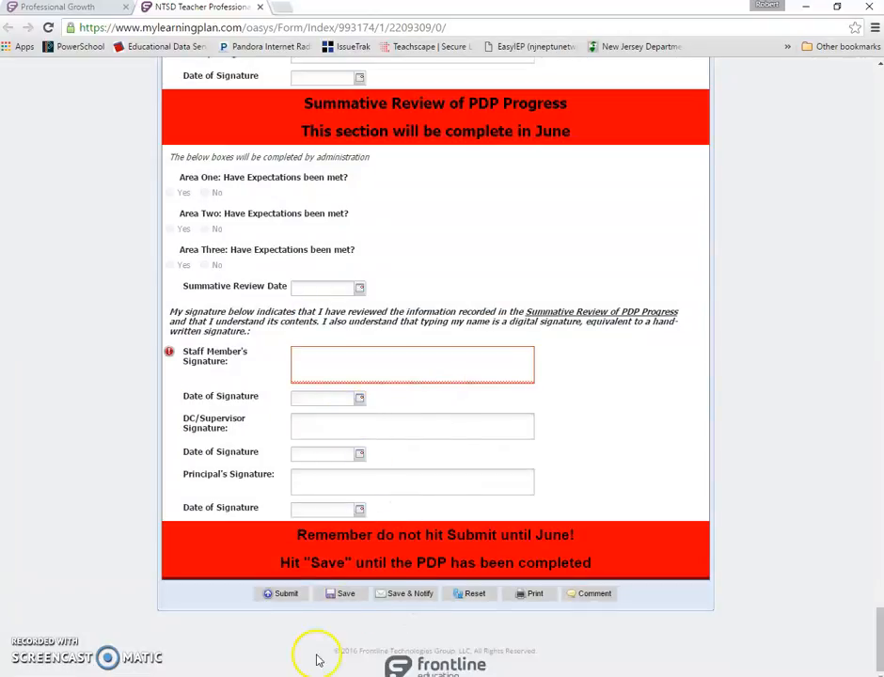
# - Enter Area One demonstrated progress as two lines: 'Attended this workshop on....' and 'Attended that workshop about...'
pyautogui.scroll(1, 315, 583)
pyautogui.scroll(20, 315, 583)
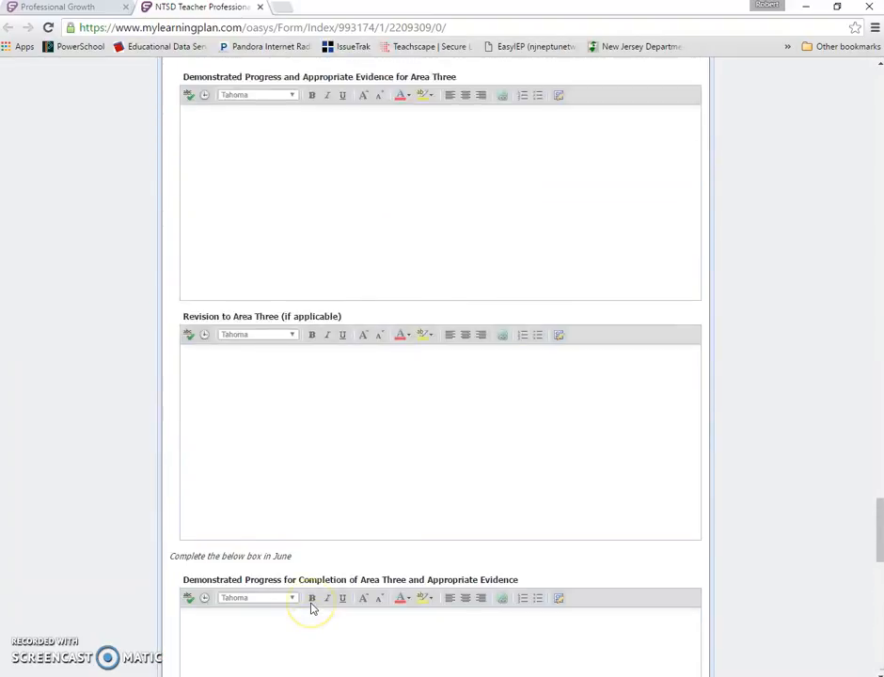
pyautogui.scroll(15, 313, 610)
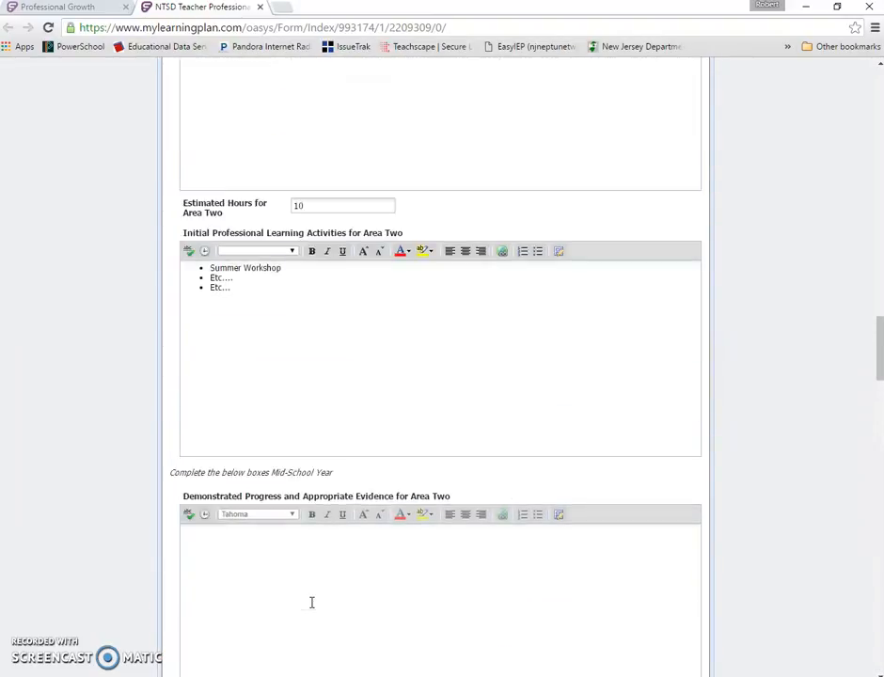
pyautogui.scroll(15, 311, 602)
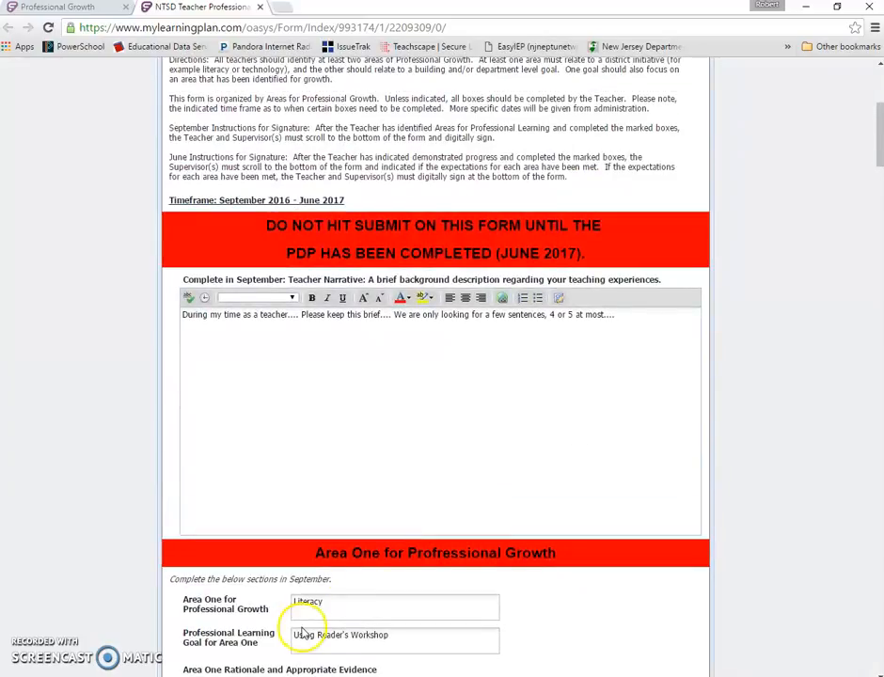
pyautogui.scroll(-2, 346, 448)
pyautogui.scroll(-6, 343, 452)
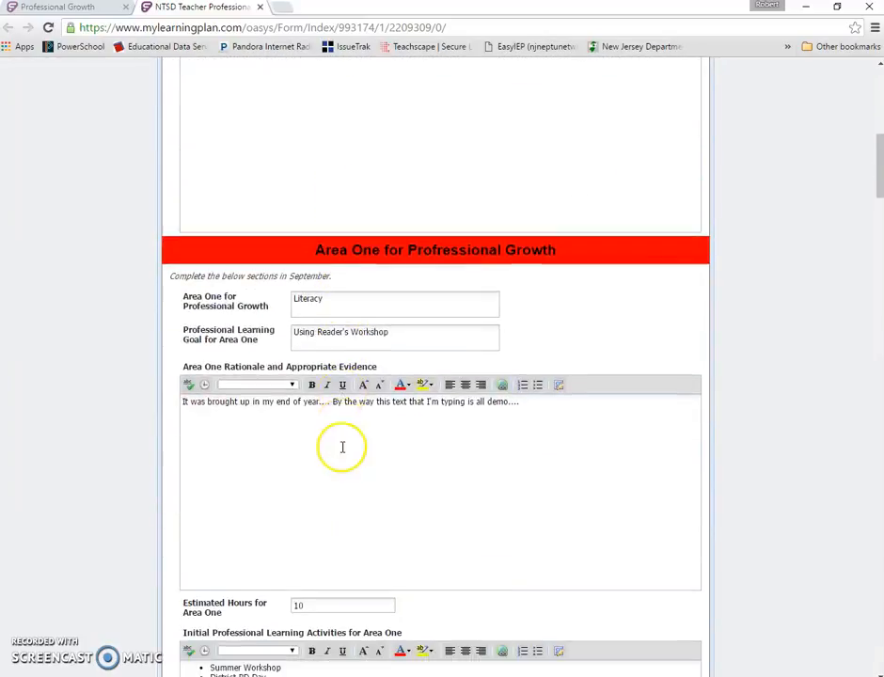
pyautogui.scroll(-3, 343, 448)
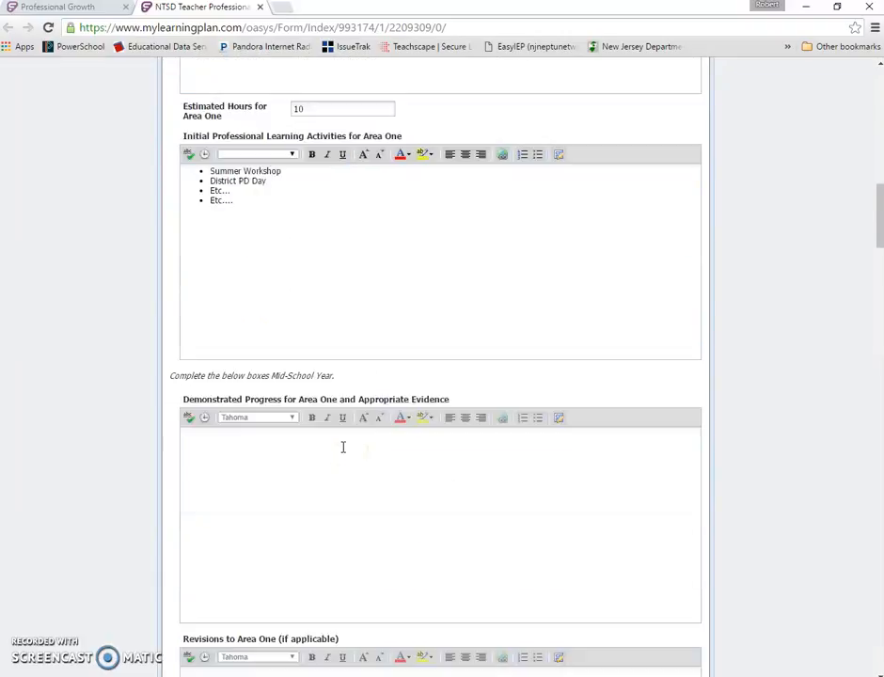
pyautogui.click(370, 427)
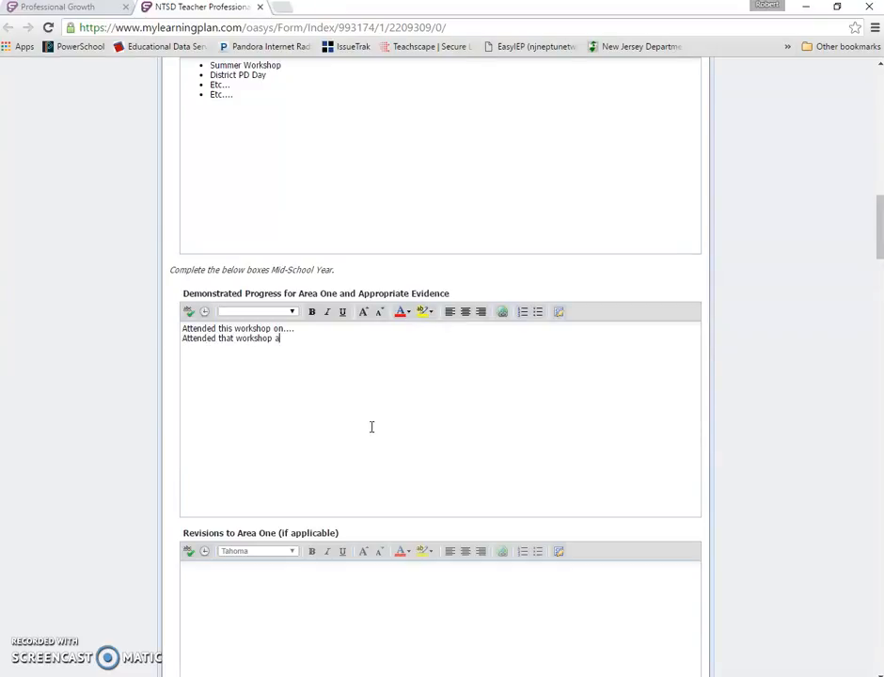
pyautogui.scroll(-3, 371, 427)
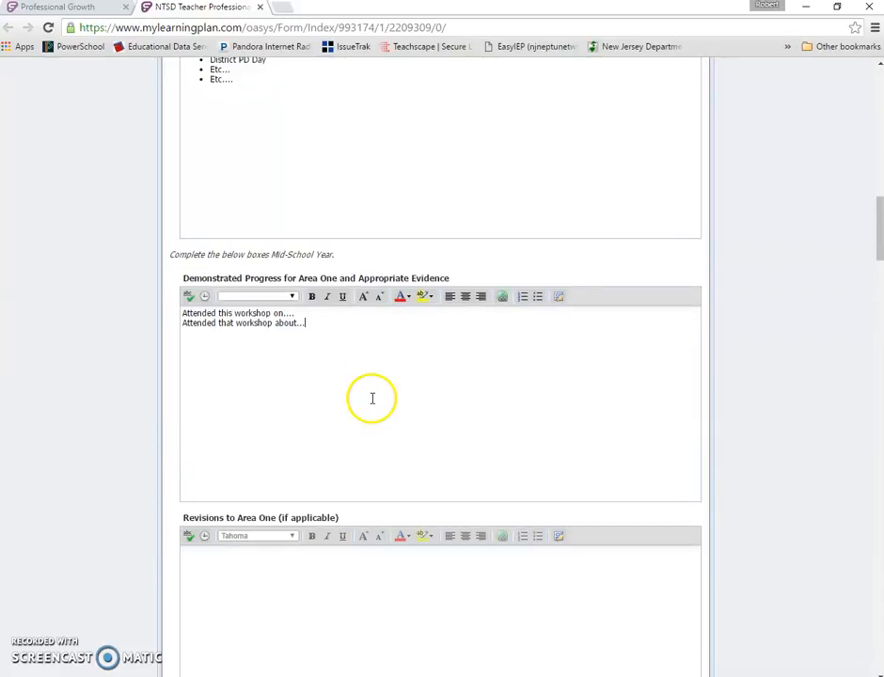
# - Enter 'I need to add....' in the Revisions to Area One box
pyautogui.click(317, 456)
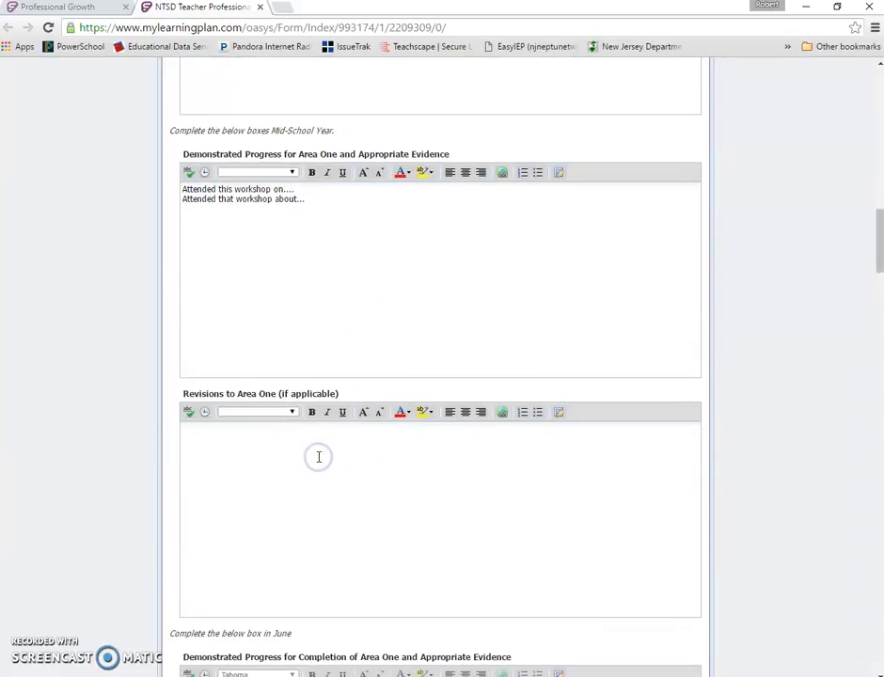
pyautogui.click(331, 512)
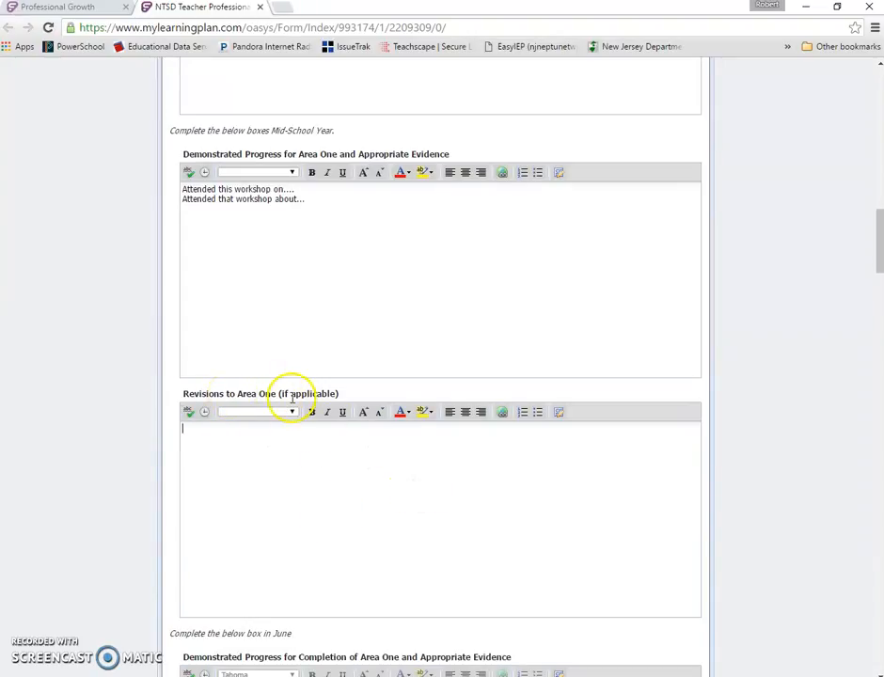
pyautogui.scroll(-1, 294, 432)
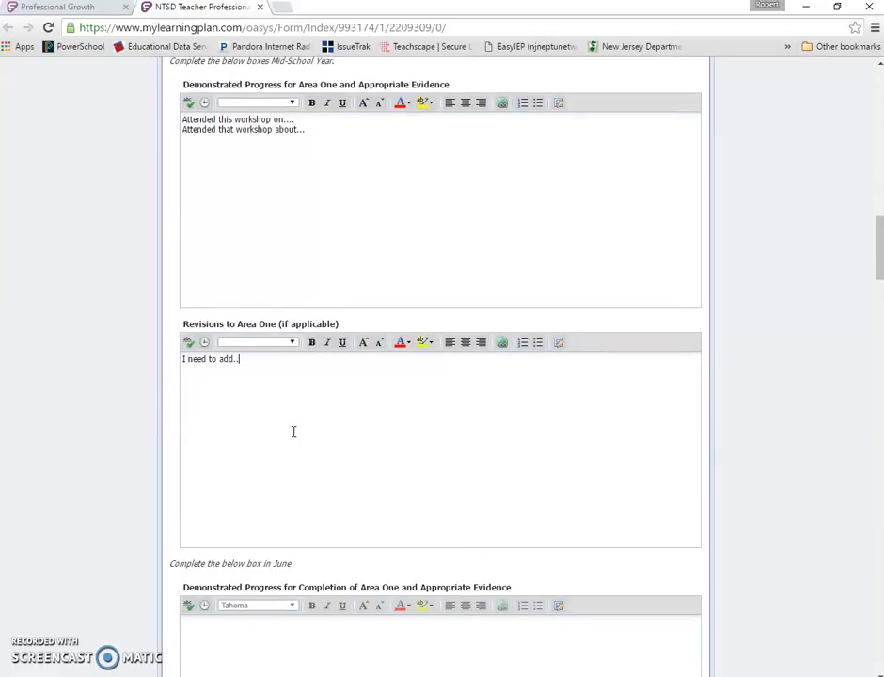
pyautogui.scroll(-4, 329, 363)
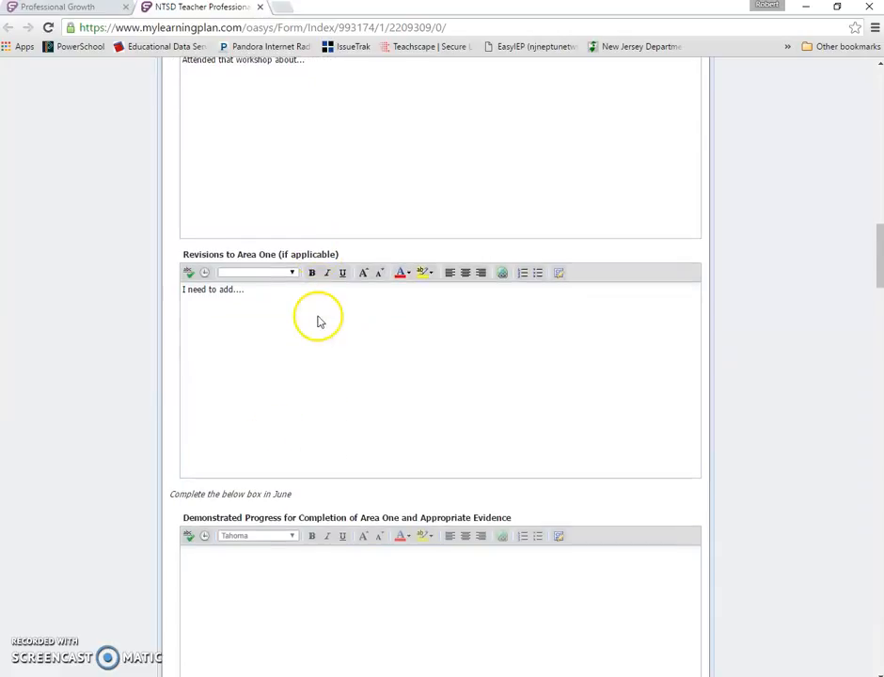
pyautogui.scroll(-3, 319, 316)
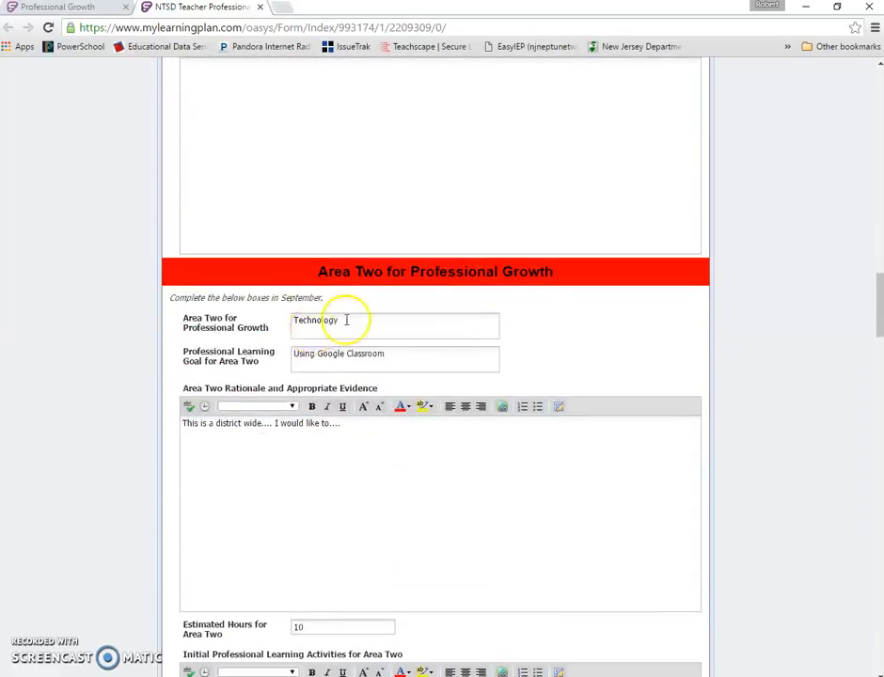
# - Enter Area Two demonstrated progress as two lines: 'I attended...' and 'PLC conversations have been....'
pyautogui.scroll(-3, 451, 286)
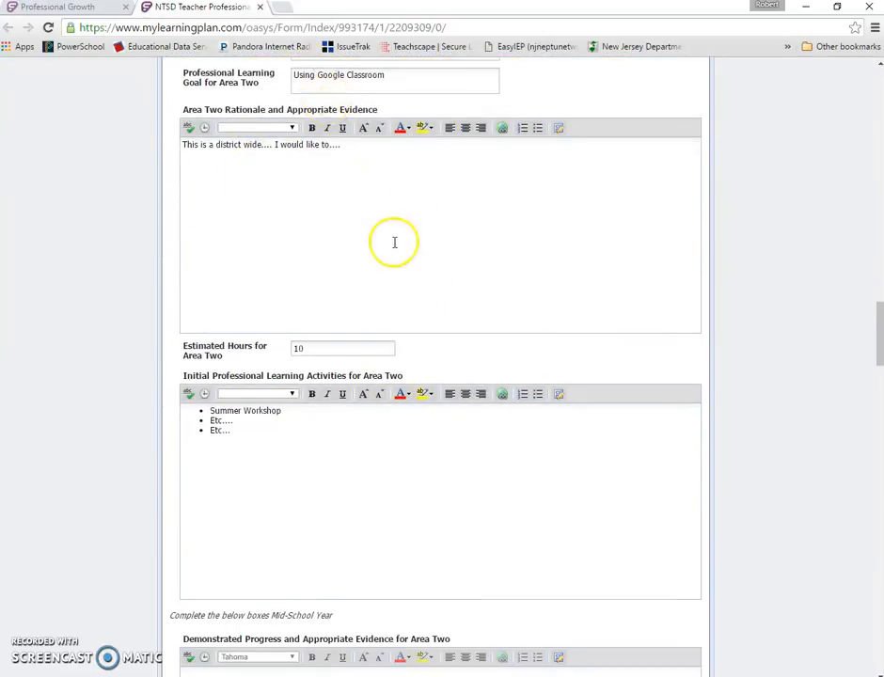
pyautogui.scroll(-3, 391, 242)
pyautogui.scroll(-3, 381, 368)
pyautogui.click(365, 305)
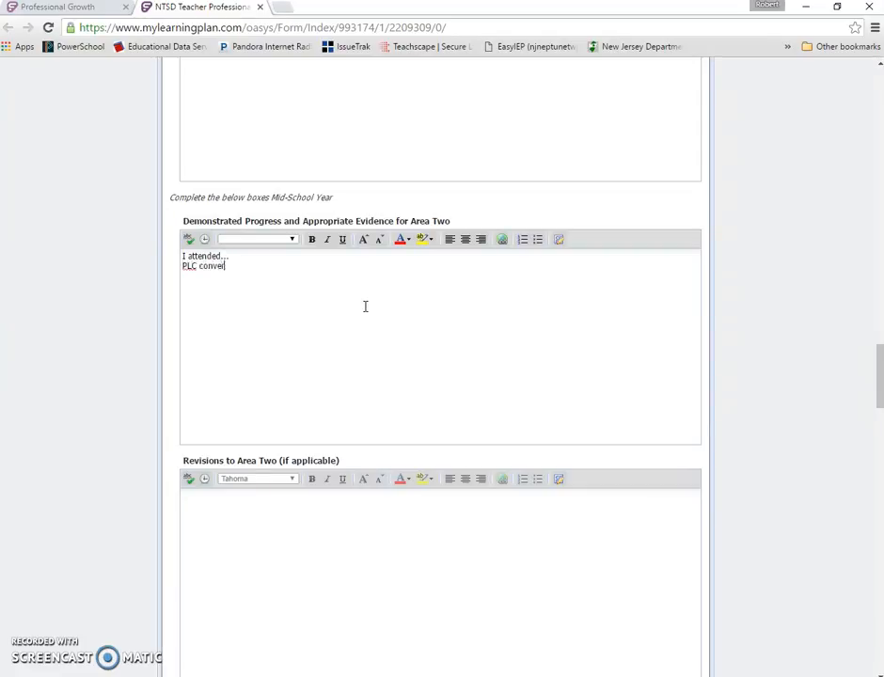
pyautogui.write('ions have been....')
# - Enter 'None...' in the Revisions to Area Two box
pyautogui.scroll(-2, 365, 306)
pyautogui.click(341, 363)
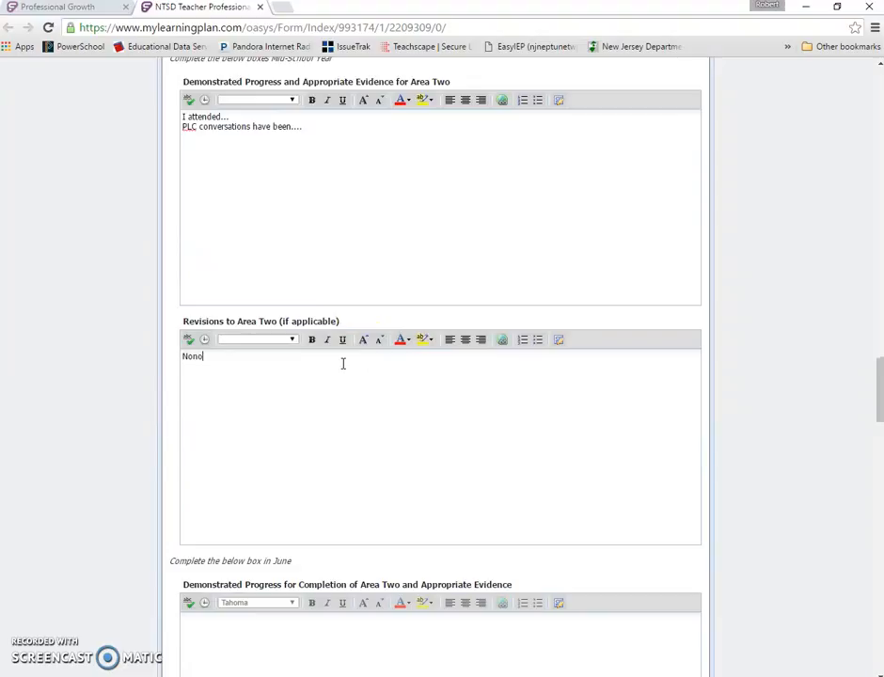
pyautogui.scroll(-6, 343, 364)
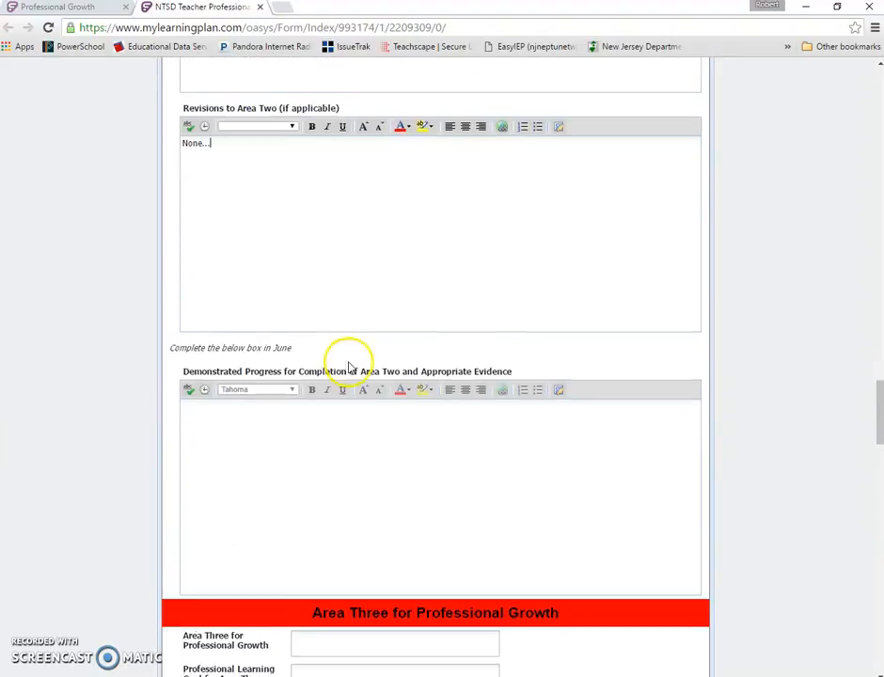
# - Scroll through the form to review the Area One, Area Two, Area Three and signature sections
pyautogui.scroll(-1, 374, 314)
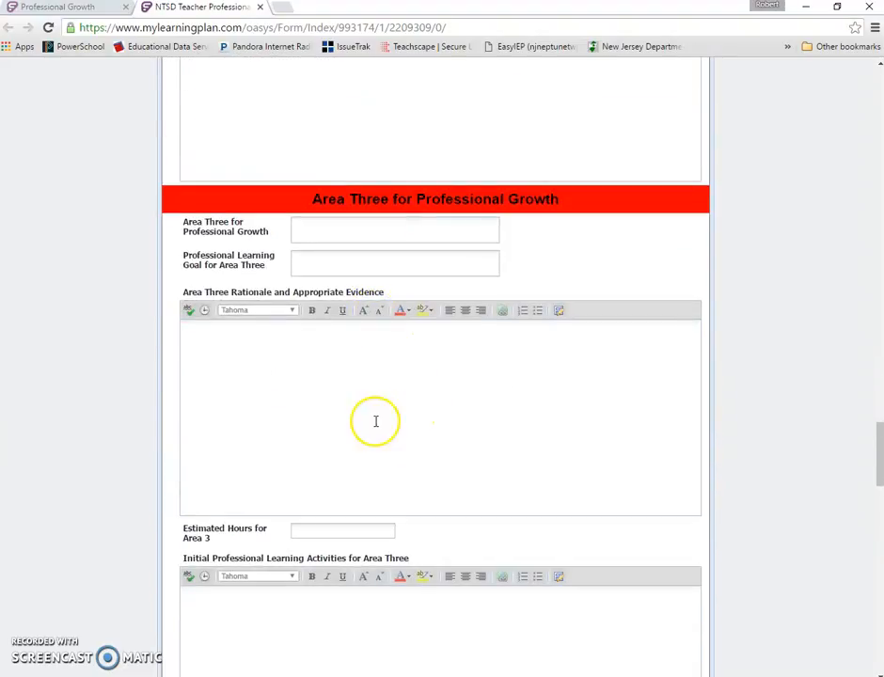
pyautogui.scroll(-1, 566, 297)
pyautogui.scroll(-10, 561, 298)
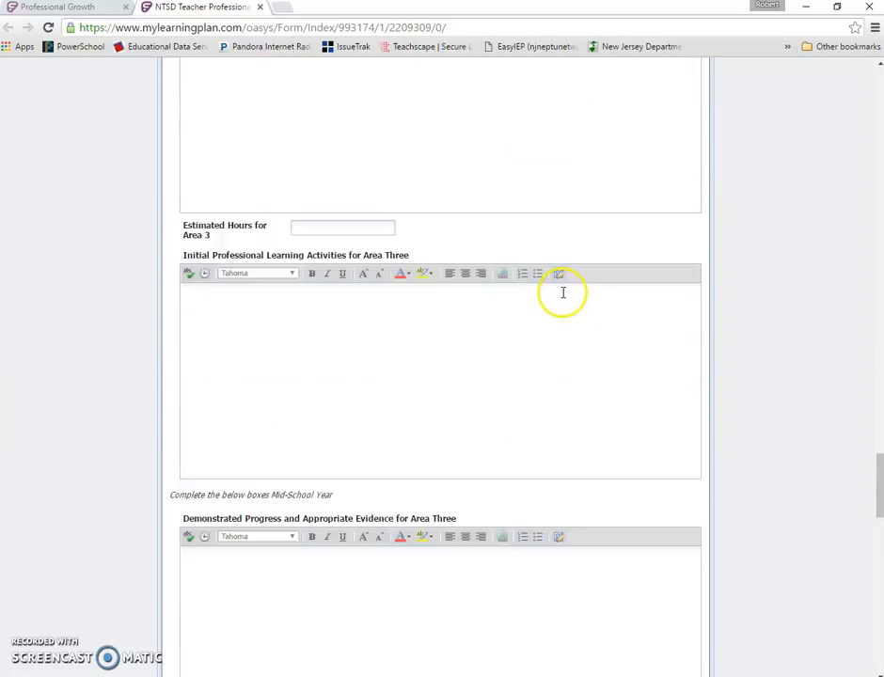
pyautogui.scroll(-4, 571, 286)
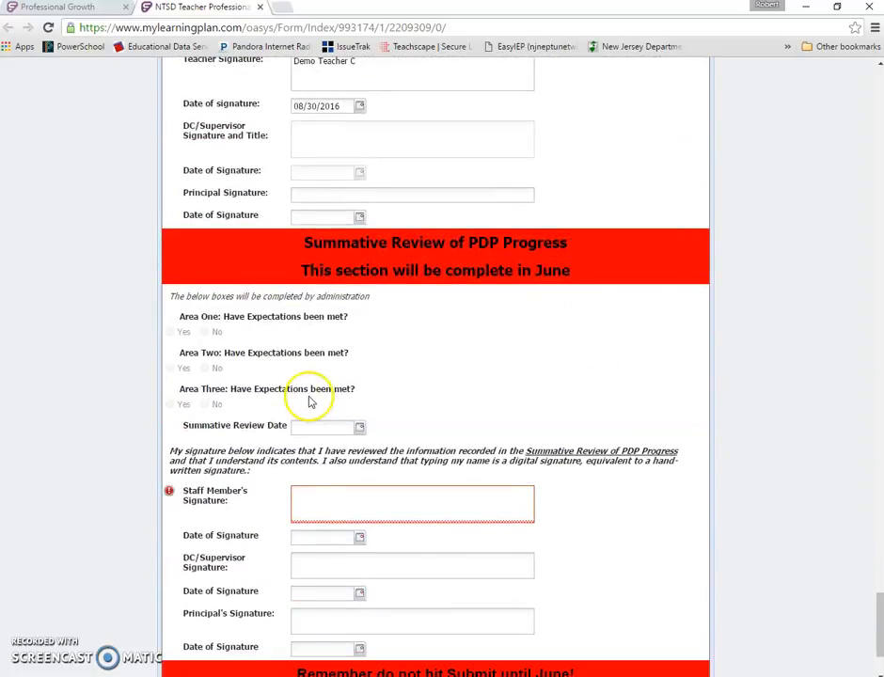
pyautogui.scroll(-2, 323, 385)
pyautogui.scroll(2, 323, 384)
pyautogui.scroll(15, 324, 385)
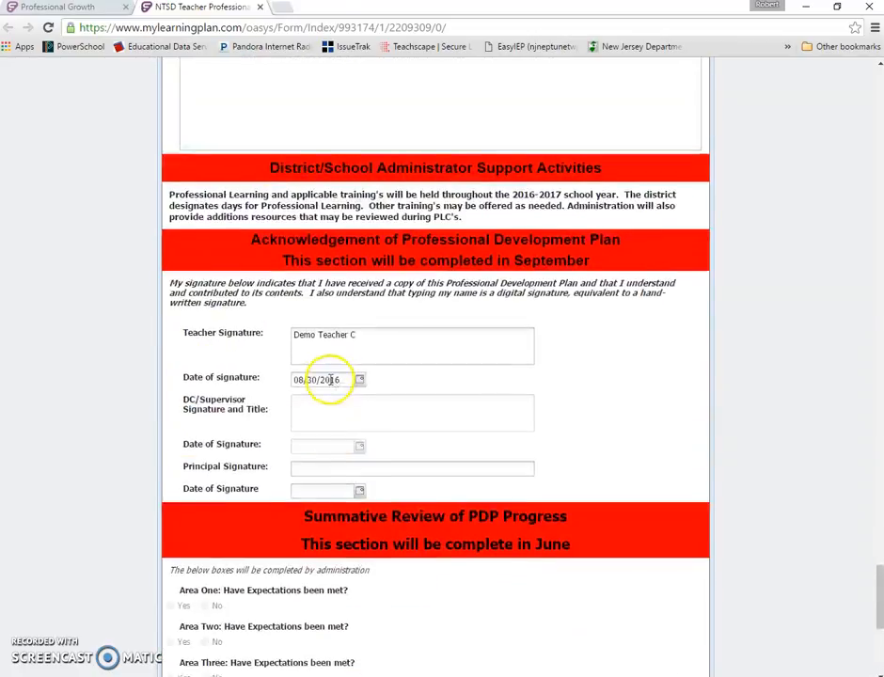
pyautogui.scroll(11, 330, 358)
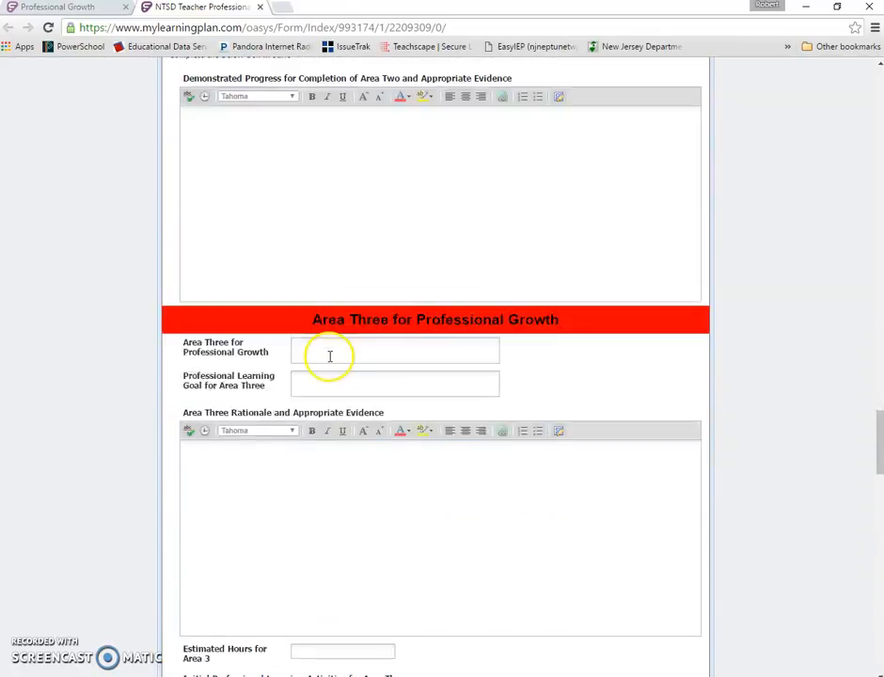
pyautogui.scroll(-2, 331, 356)
pyautogui.click(320, 361)
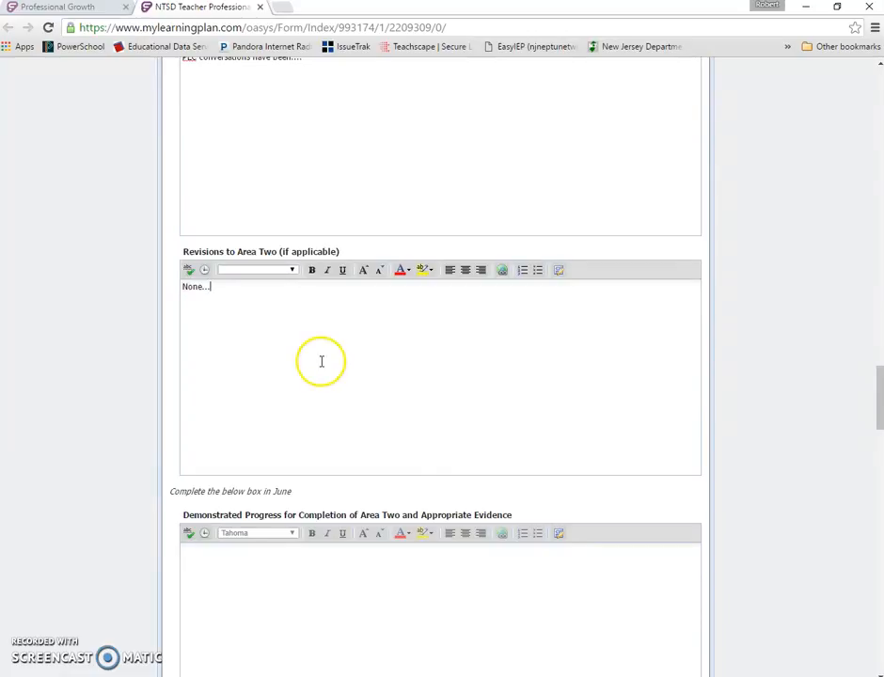
pyautogui.scroll(4, 321, 361)
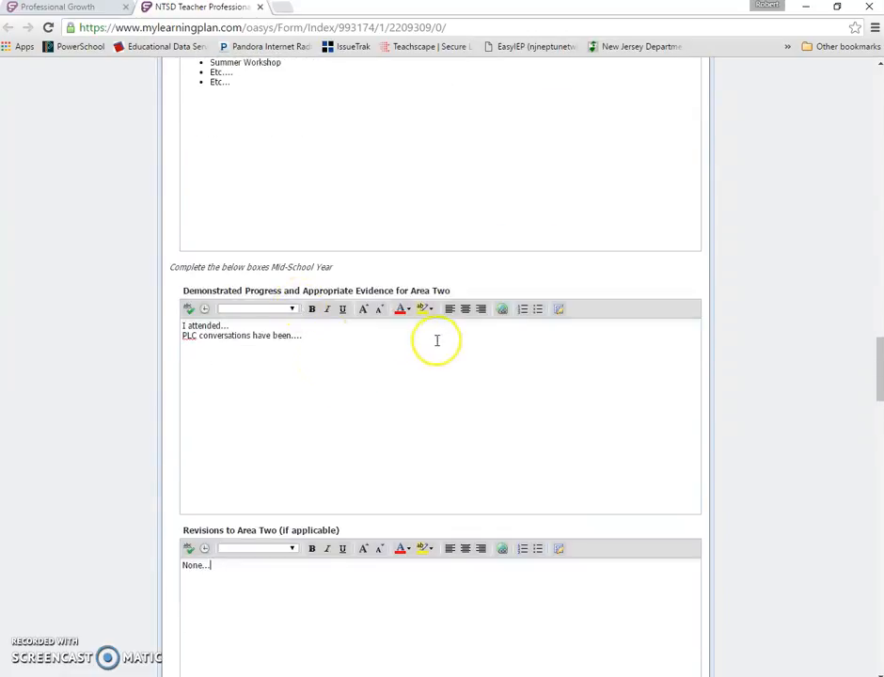
pyautogui.scroll(4, 346, 437)
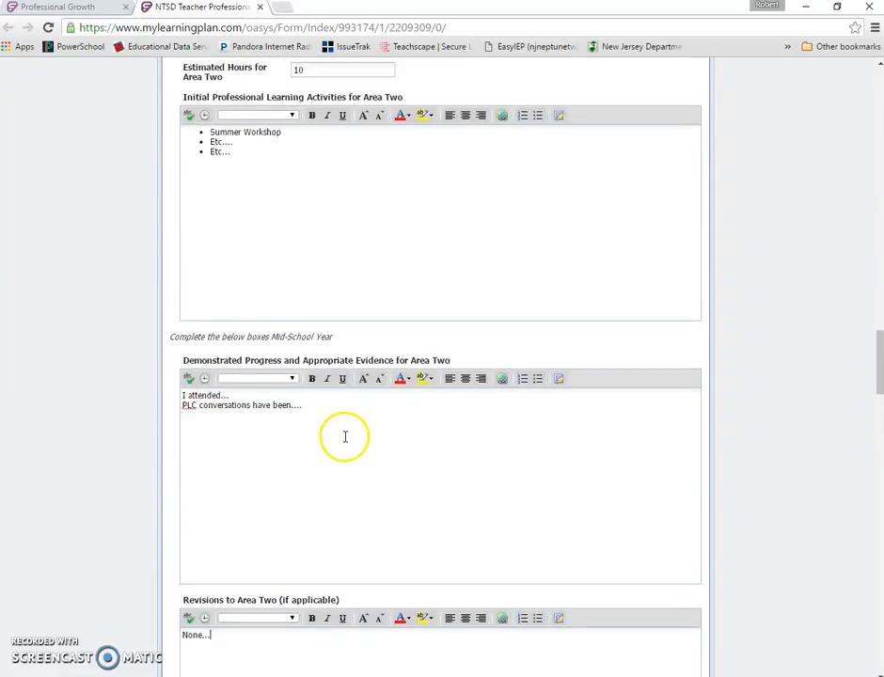
pyautogui.scroll(8, 345, 436)
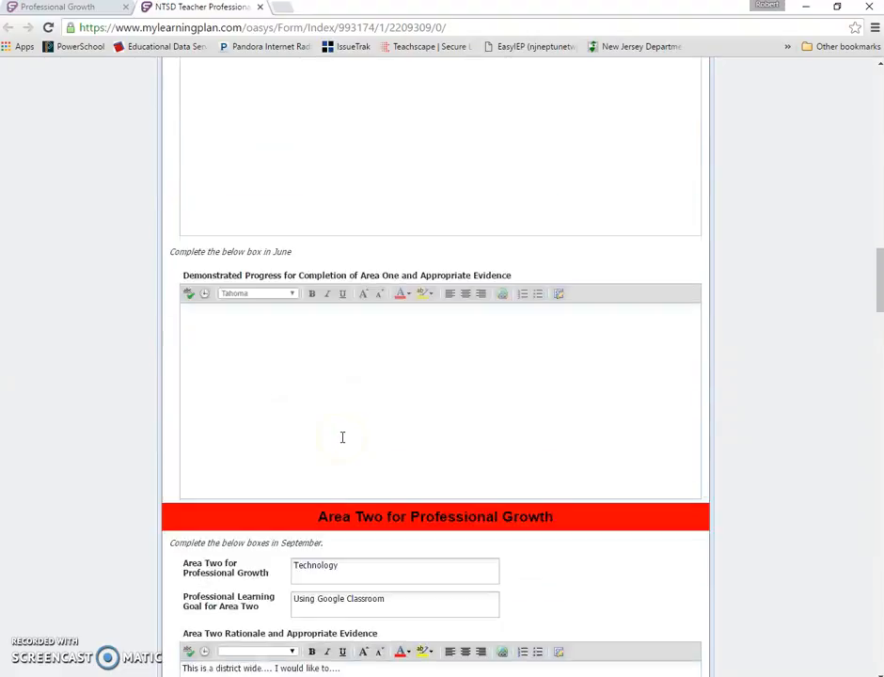
pyautogui.scroll(7, 320, 394)
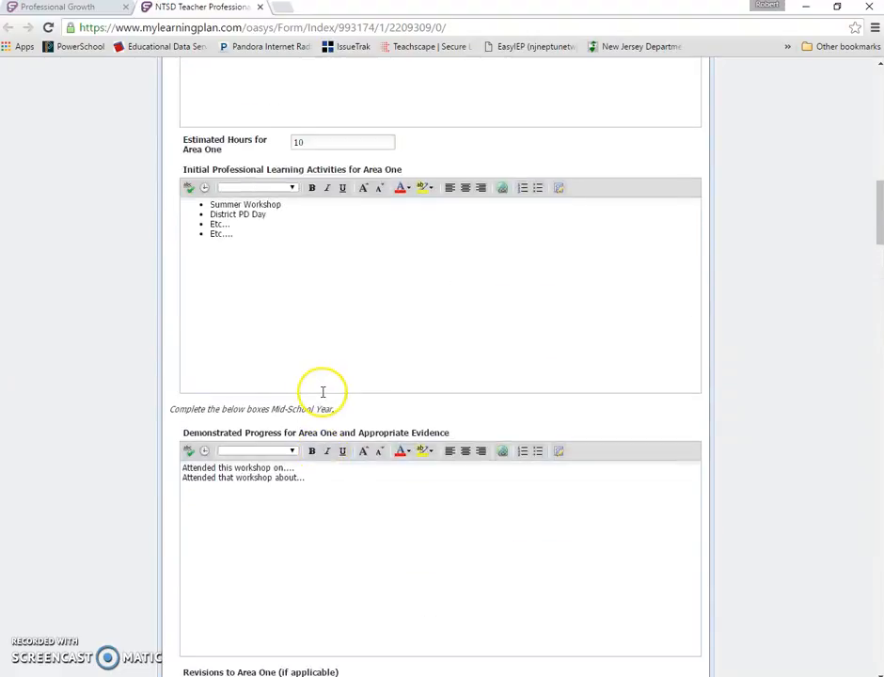
pyautogui.scroll(2, 322, 391)
pyautogui.scroll(-3, 309, 483)
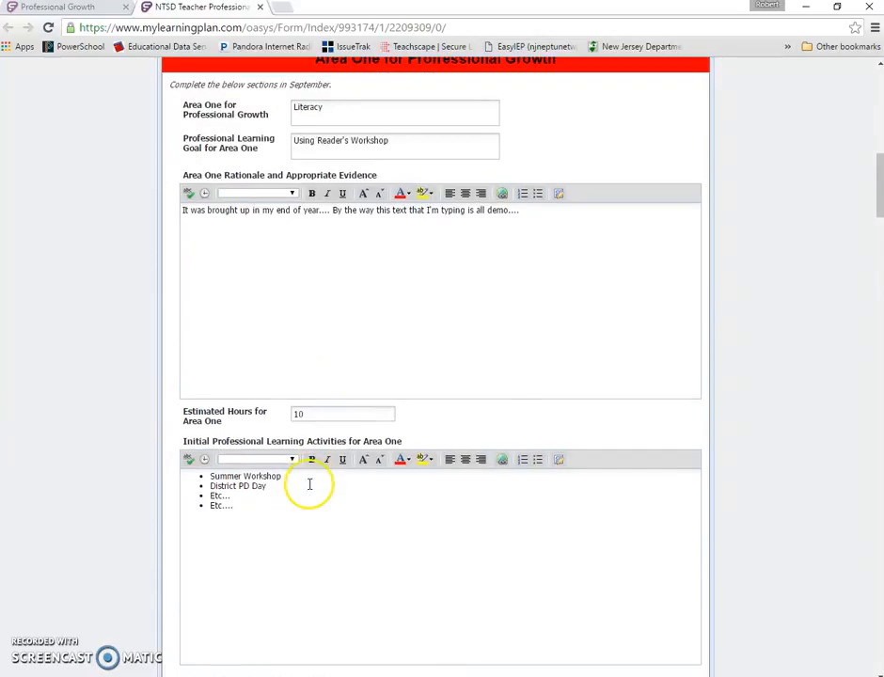
pyautogui.scroll(-4, 310, 488)
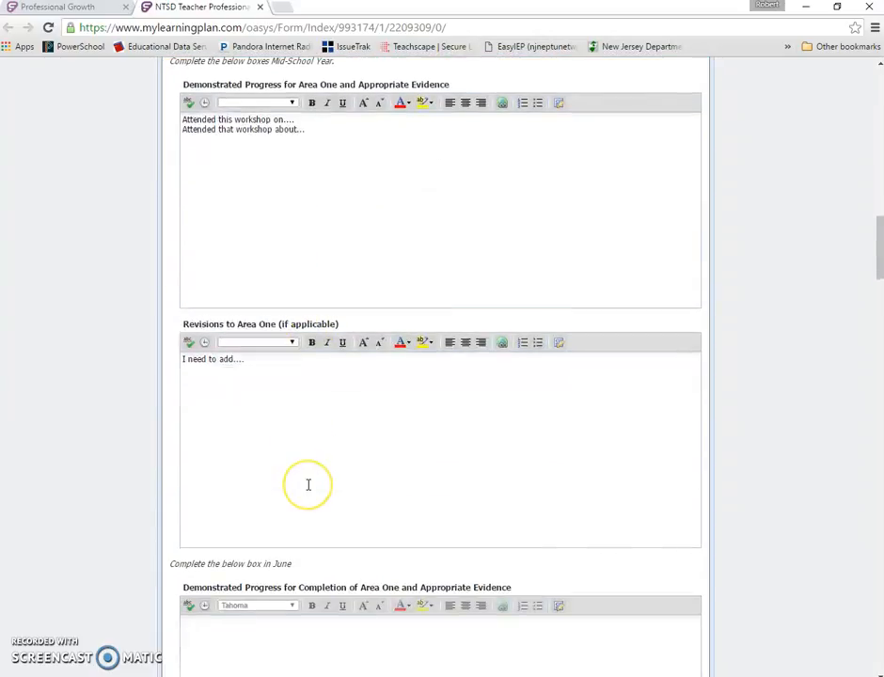
pyautogui.scroll(-1, 308, 485)
# - Enter Area One completion progress as 'I feel I am able to...' and 'I successfully used Reader's workshop many times this past spring...'
pyautogui.click(286, 516)
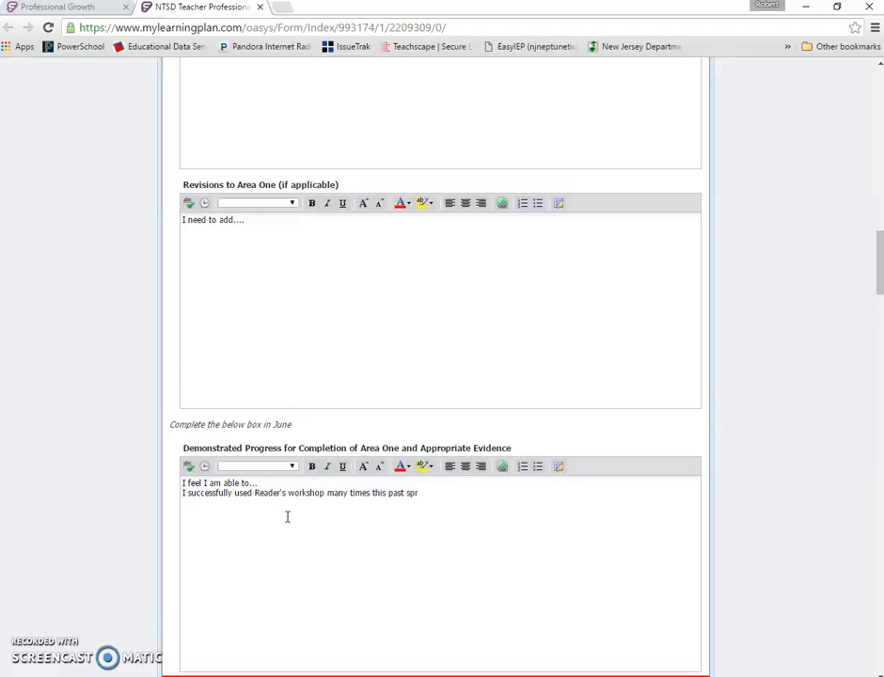
pyautogui.scroll(-5, 287, 516)
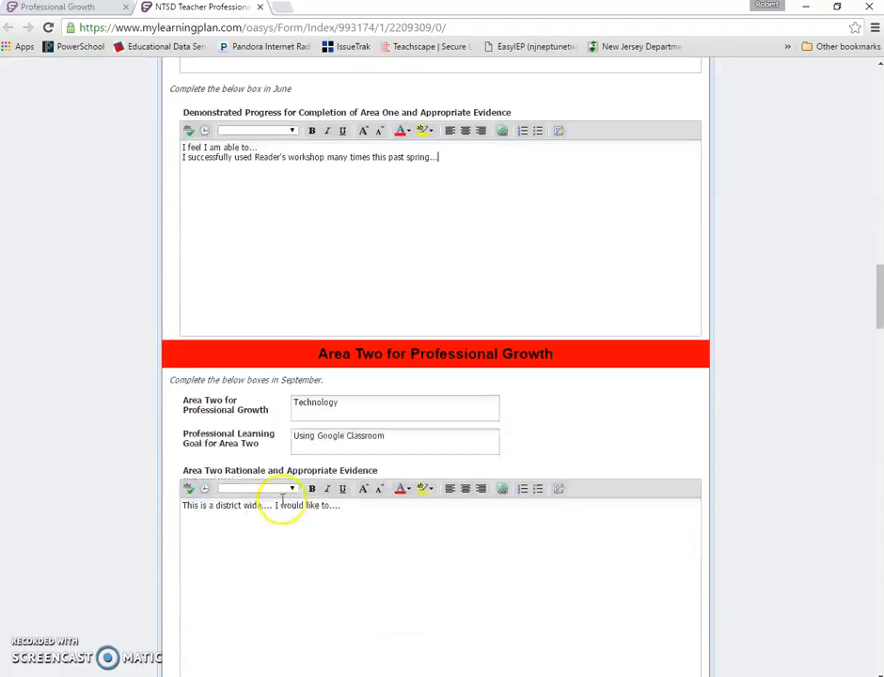
# - Enter Area Two completion progress starting 'The Google Classroom was a success with my students. I was also able to present about this topic in P'
pyautogui.scroll(-8, 235, 278)
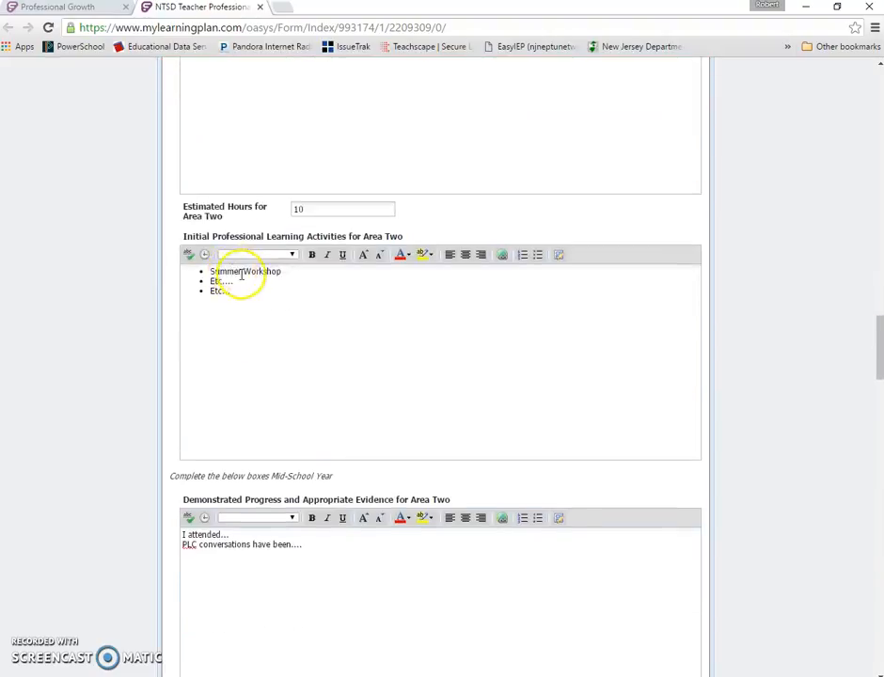
pyautogui.scroll(-4, 295, 364)
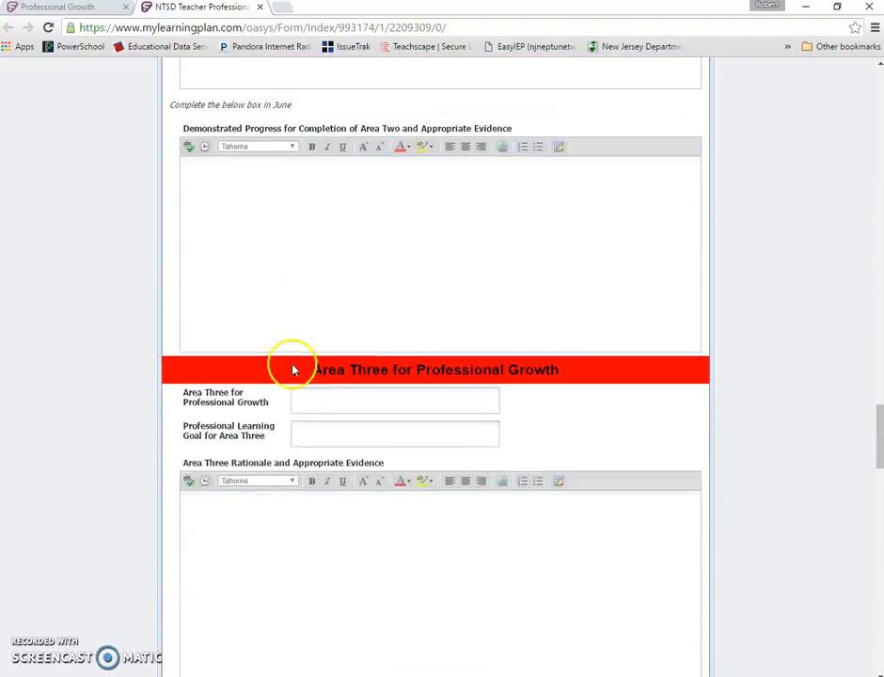
pyautogui.scroll(1, 320, 276)
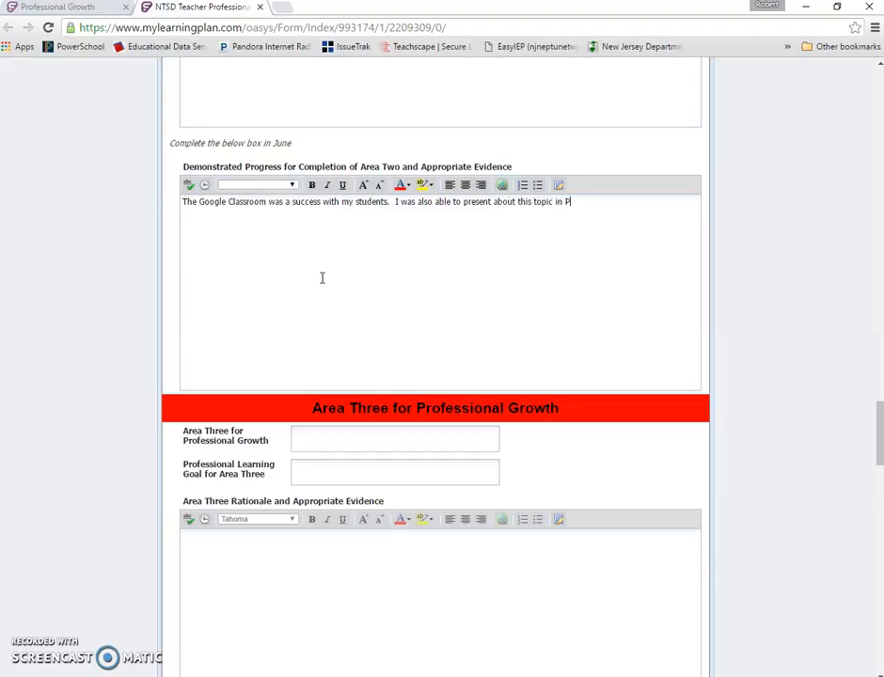
pyautogui.scroll(-2, 315, 282)
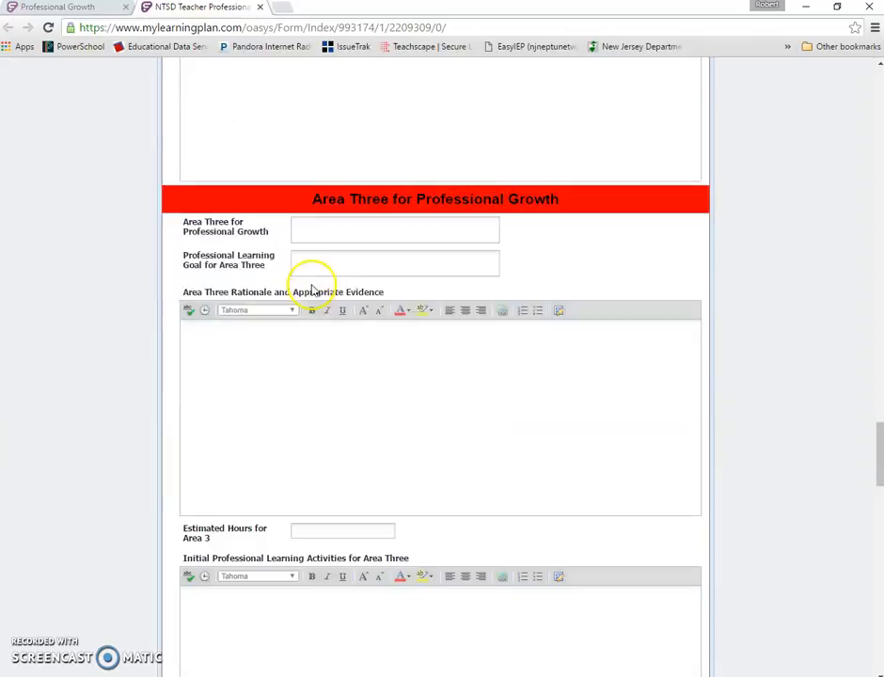
# - Sign the Summative Review staff member's signature field with the teacher's name
pyautogui.scroll(-1, 514, 279)
pyautogui.scroll(-10, 514, 280)
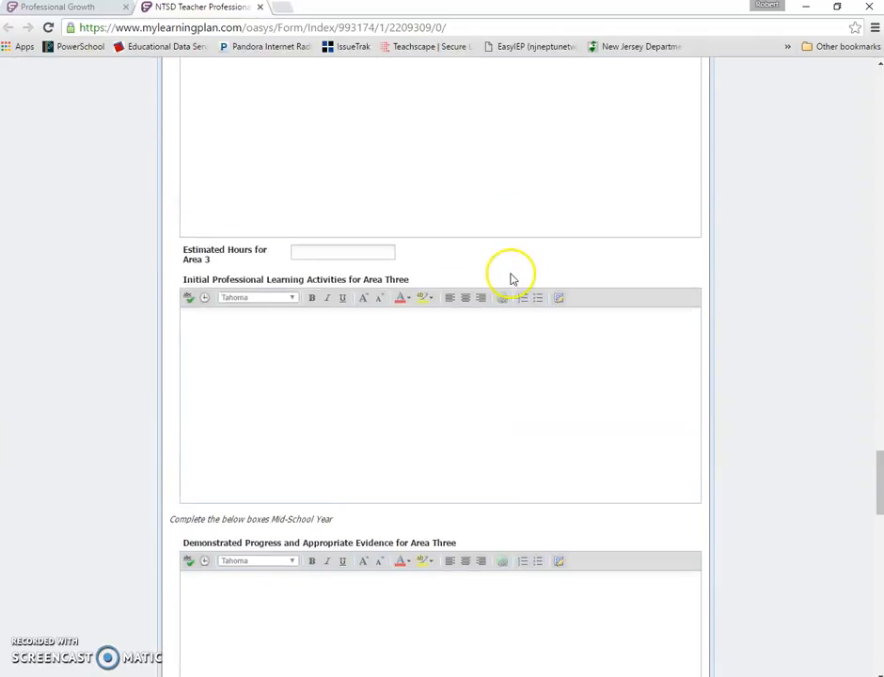
pyautogui.scroll(-7, 514, 278)
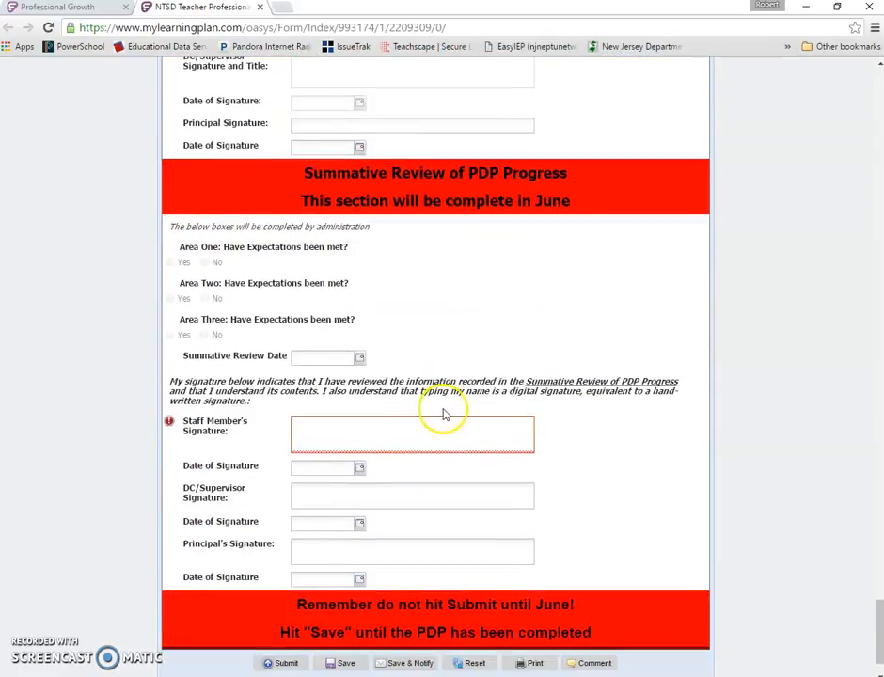
pyautogui.click(409, 429)
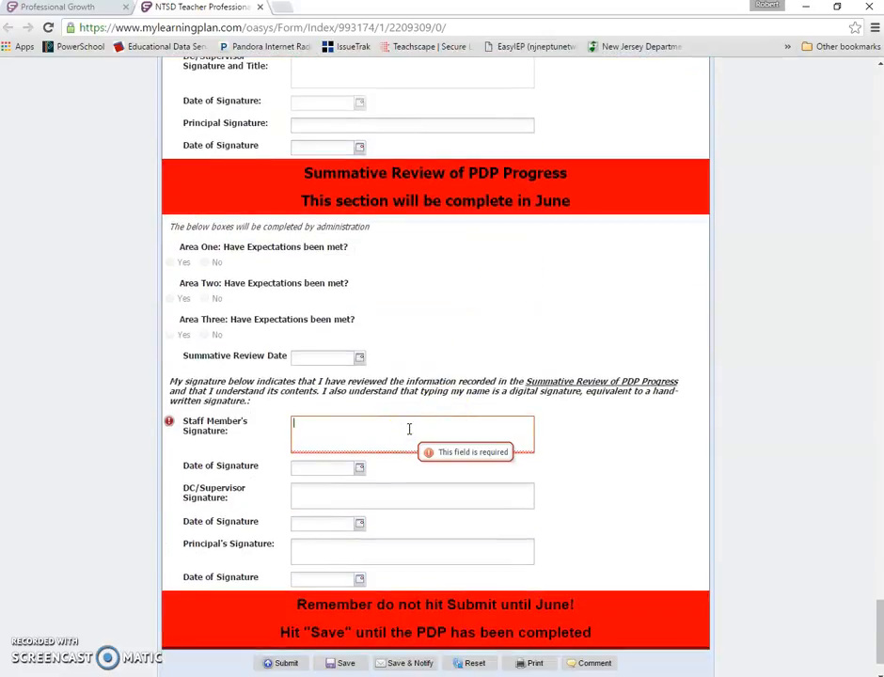
pyautogui.write('Demo')
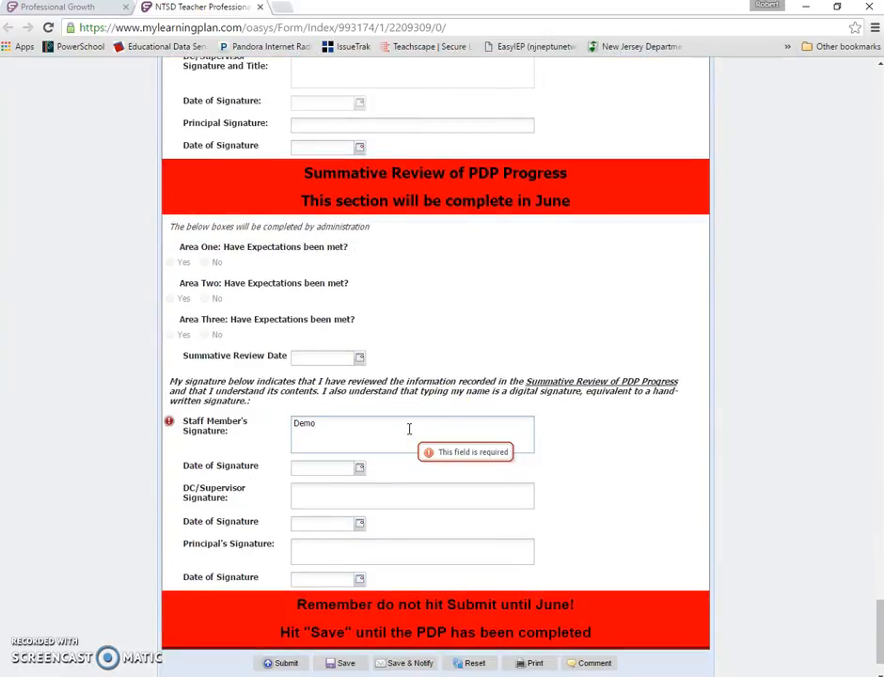
pyautogui.write(' Teacher C')
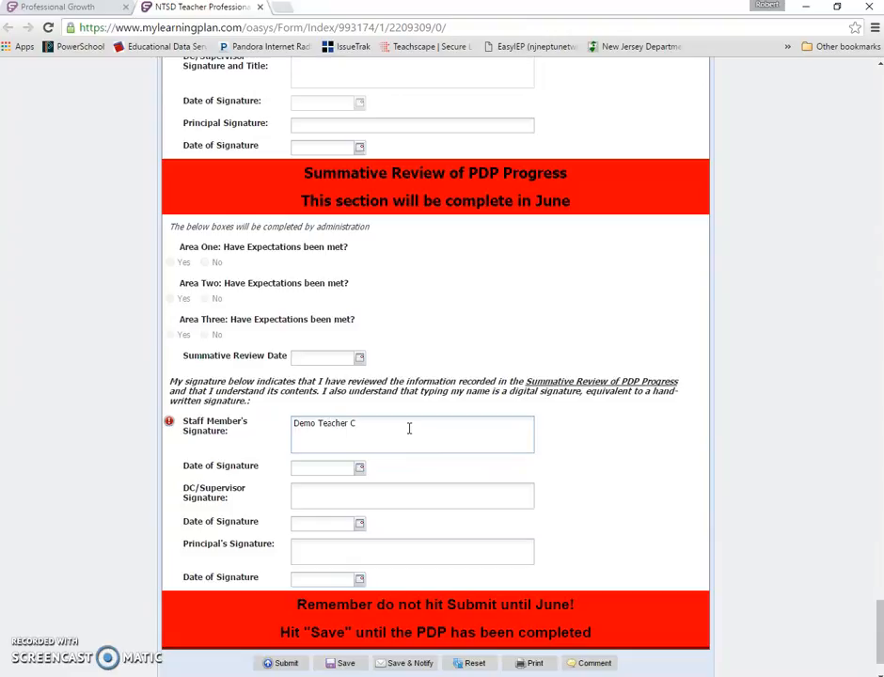
# - Set the staff member's signature date to 08/30/2016 with the date picker
pyautogui.scroll(3, 436, 419)
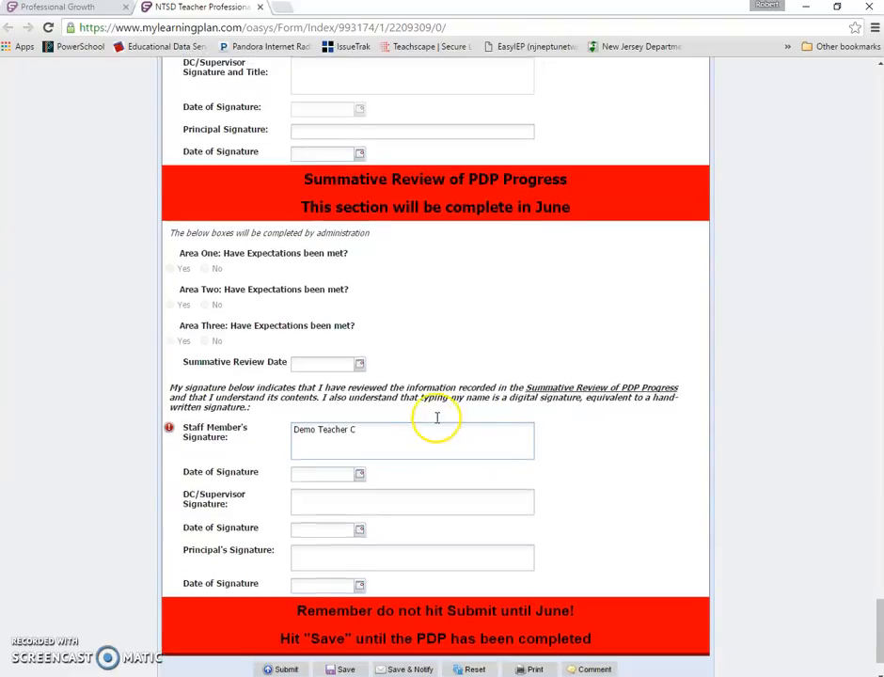
pyautogui.scroll(-2, 435, 424)
pyautogui.scroll(1, 436, 420)
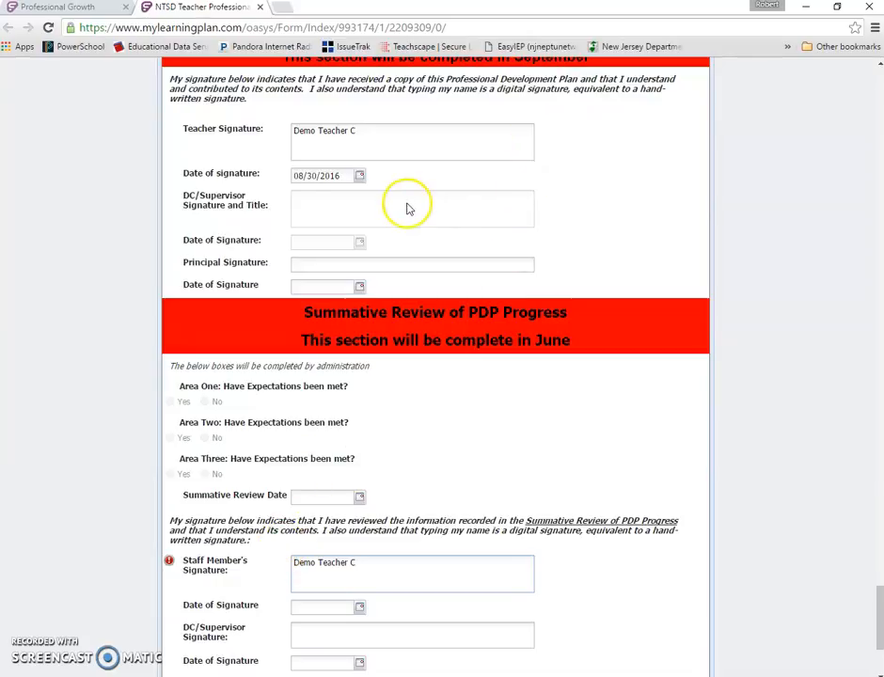
pyautogui.click(359, 607)
pyautogui.click(335, 505)
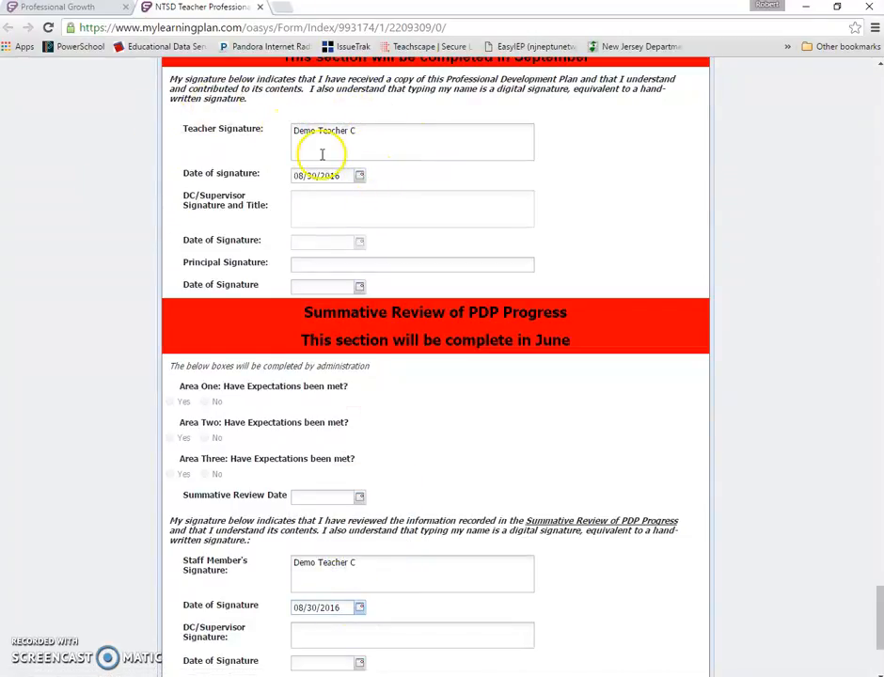
# - Open Save & Notify for the form and choose the administrator to notify
pyautogui.scroll(-1, 318, 153)
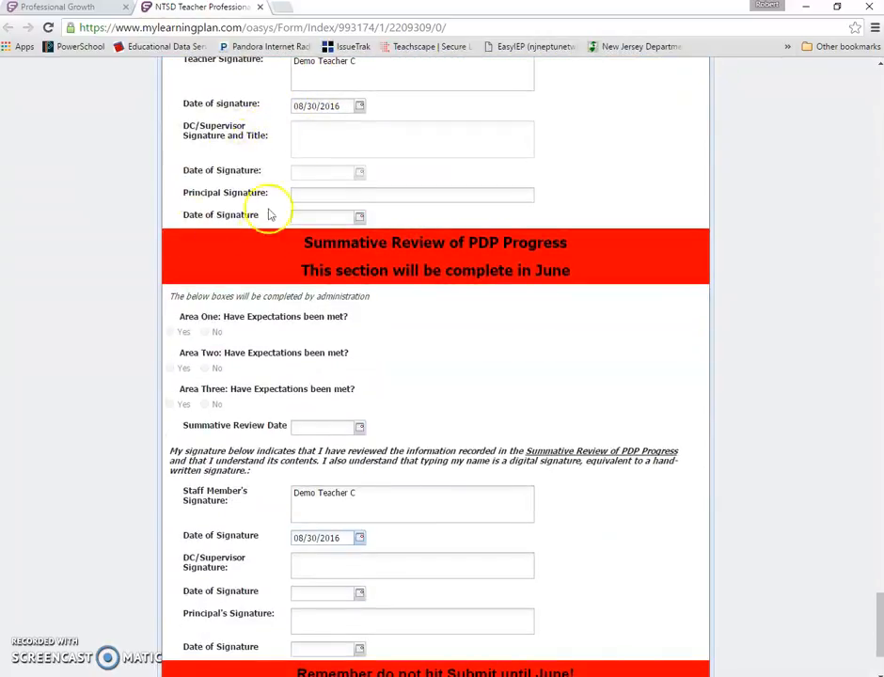
pyautogui.scroll(-1, 301, 282)
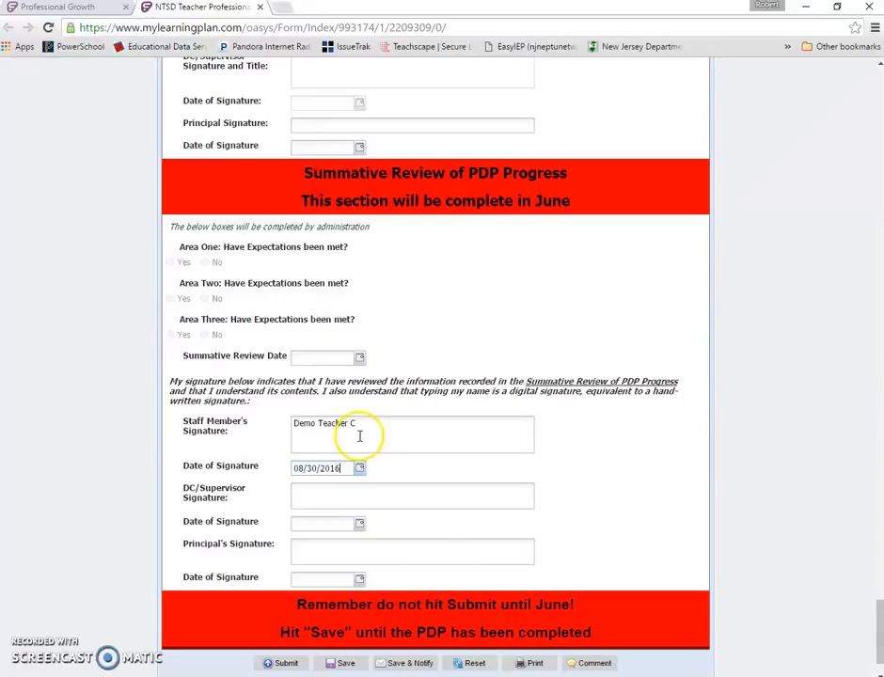
pyautogui.scroll(-1, 359, 437)
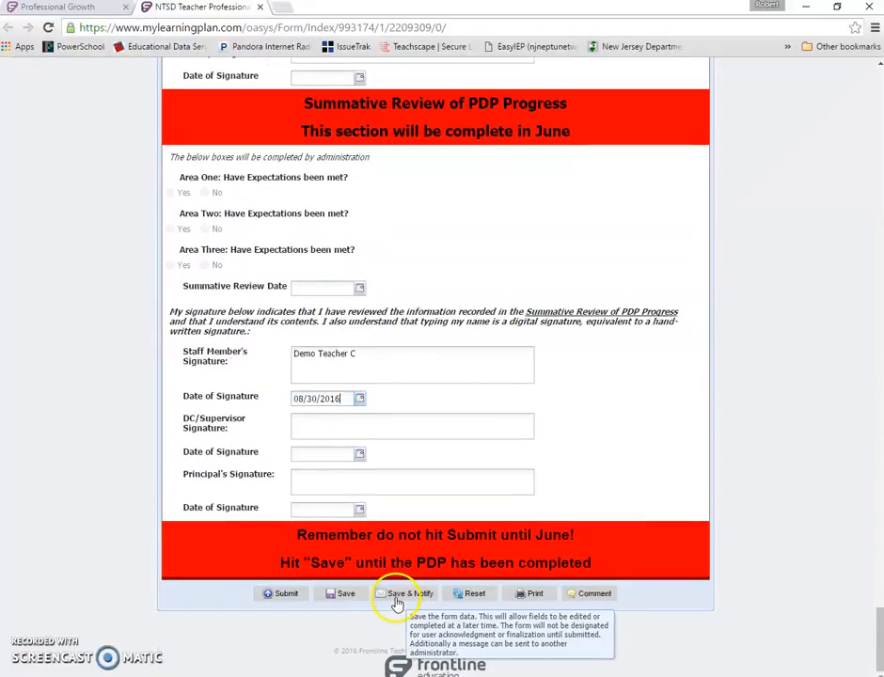
pyautogui.click(398, 600)
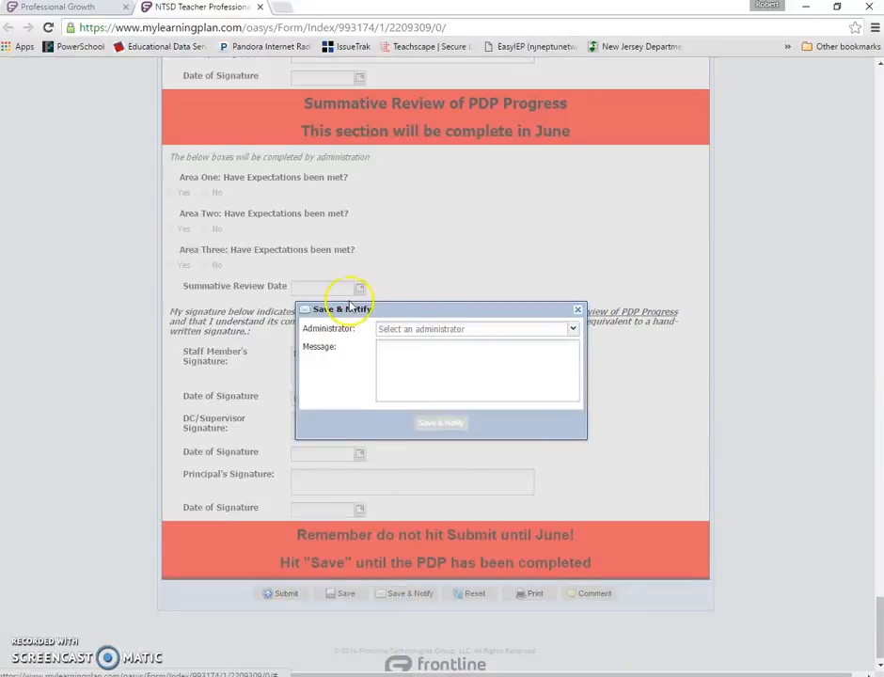
pyautogui.click(451, 330)
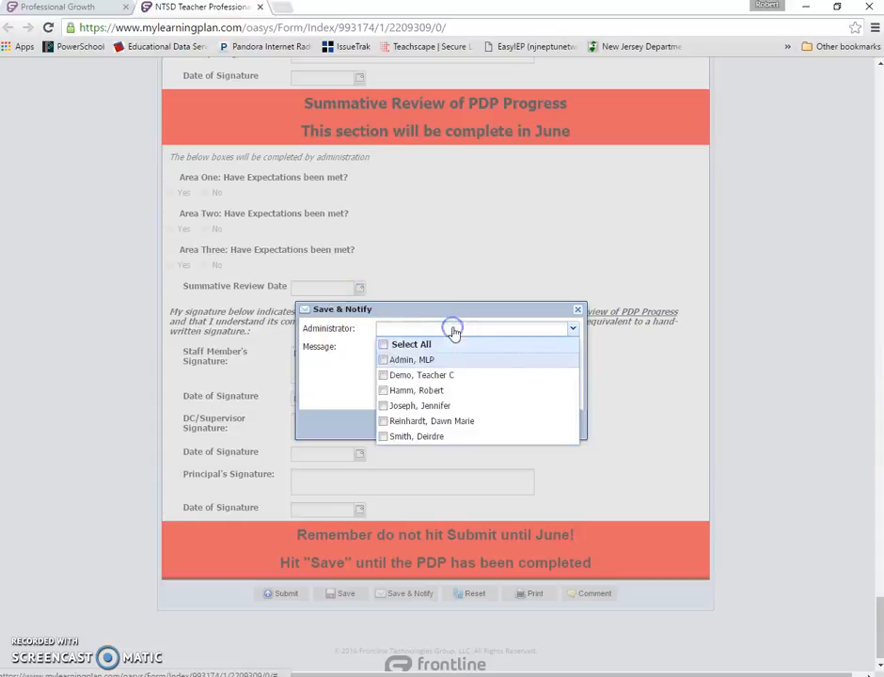
pyautogui.click(421, 391)
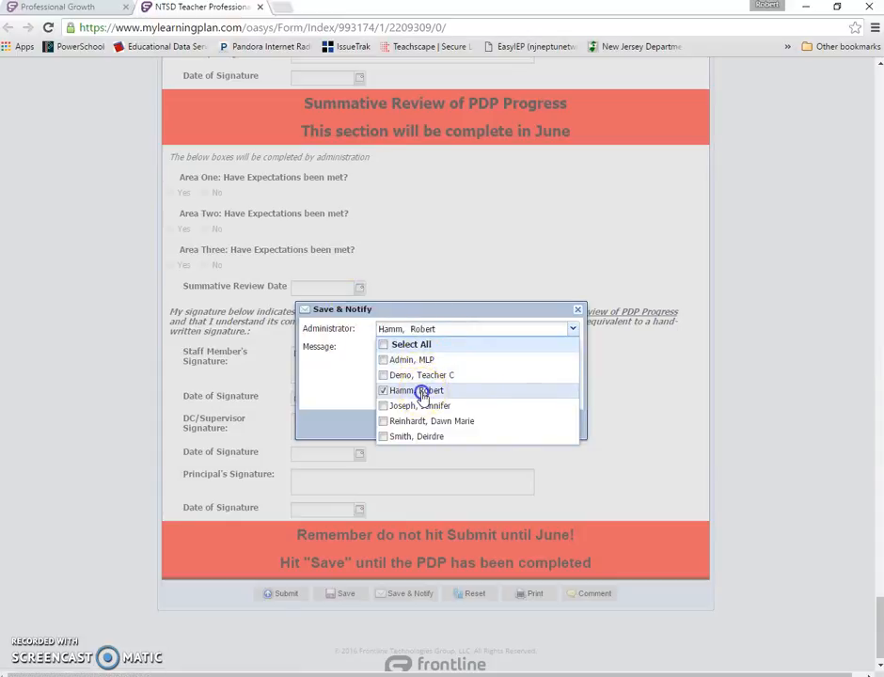
pyautogui.click(339, 377)
# - Enter the message 'PDP has been completed', save and notify, and dismiss the confirmation
pyautogui.click(438, 362)
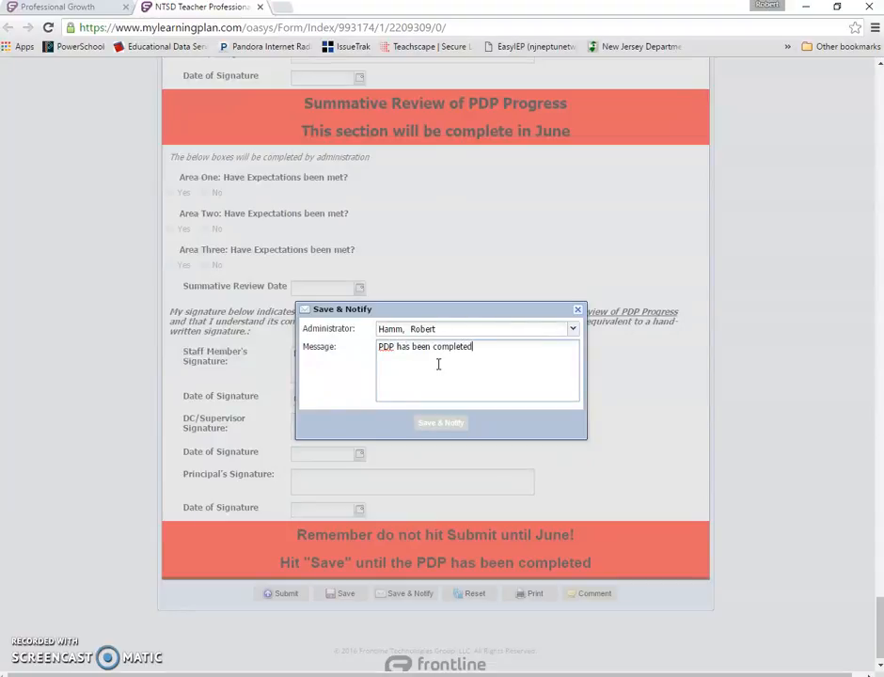
pyautogui.click(439, 428)
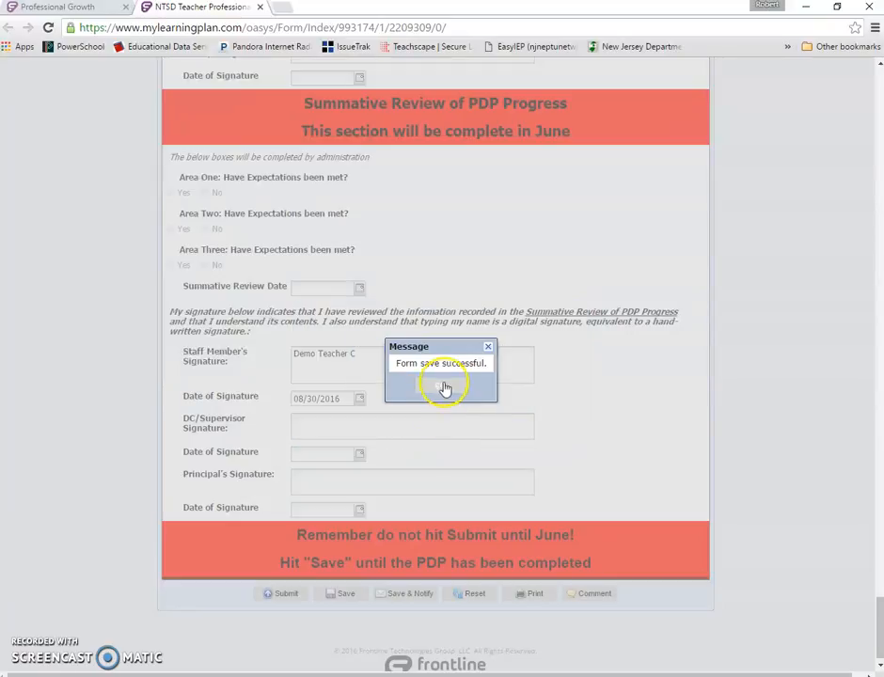
pyautogui.click(443, 389)
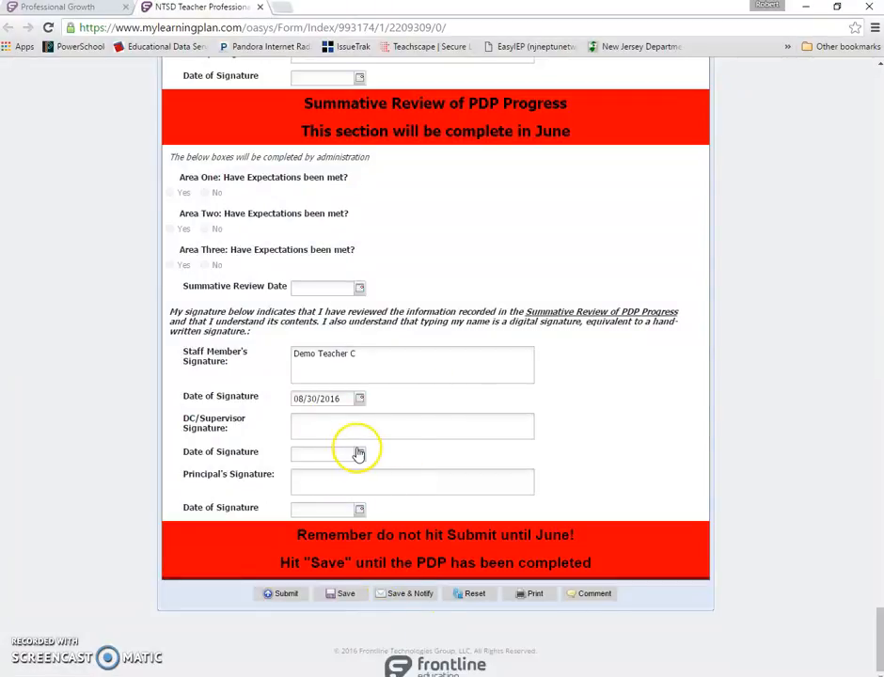
# - Submit the Professional Development Plan form and confirm the submission
pyautogui.scroll(1, 358, 451)
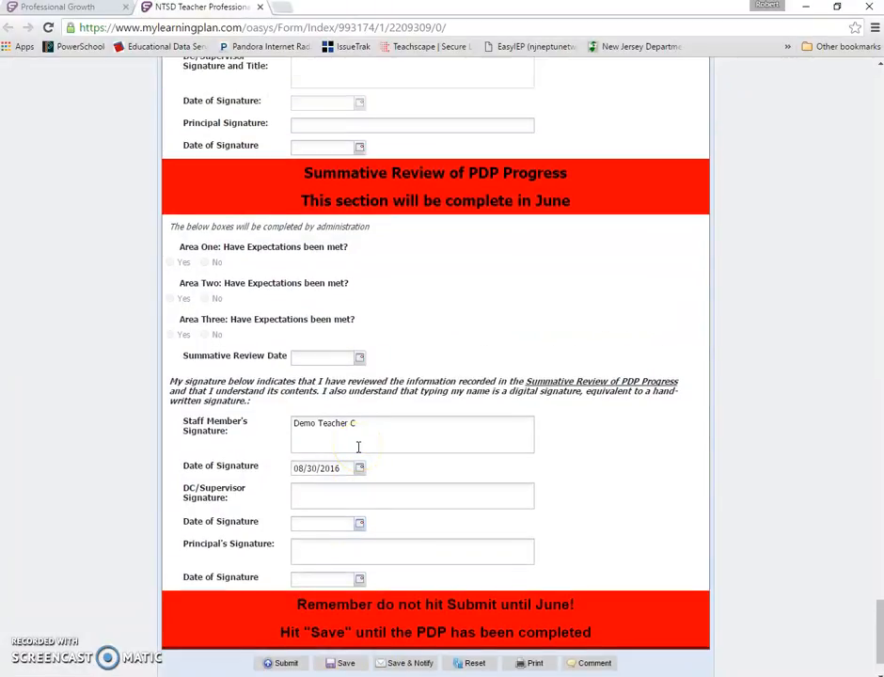
pyautogui.scroll(-1, 425, 461)
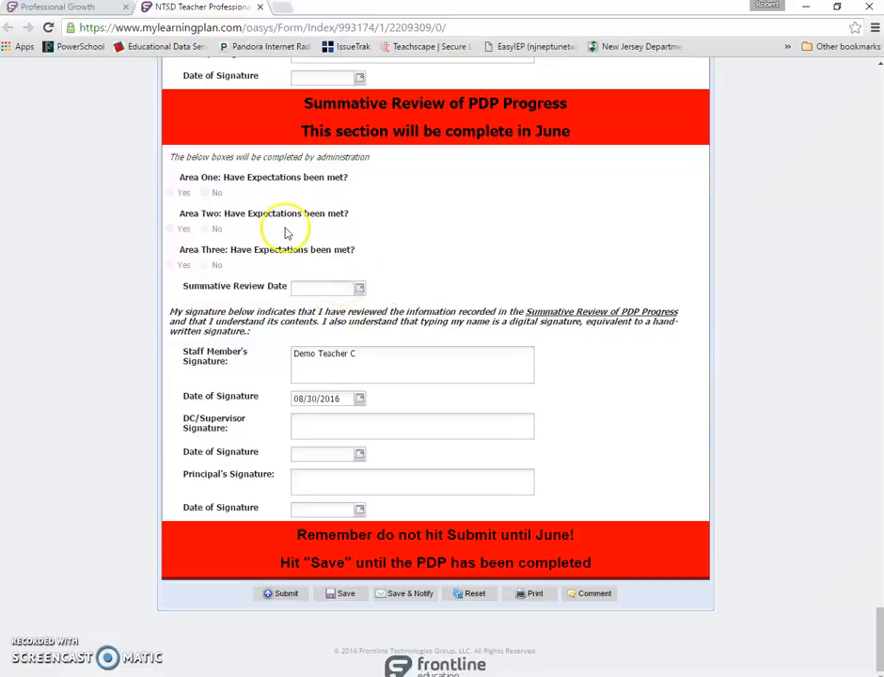
pyautogui.scroll(2, 291, 262)
pyautogui.scroll(-2, 291, 260)
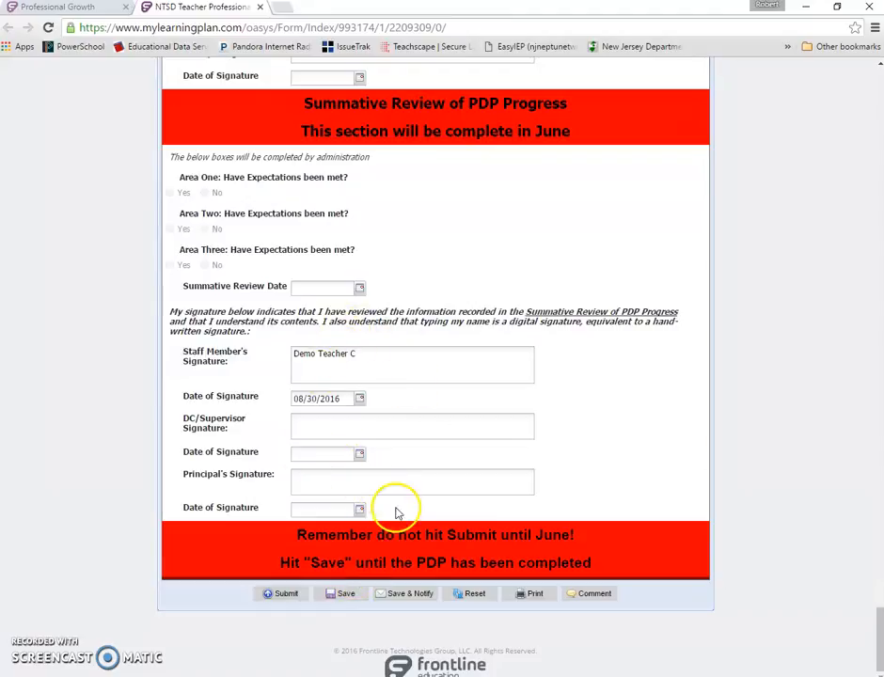
pyautogui.click(274, 600)
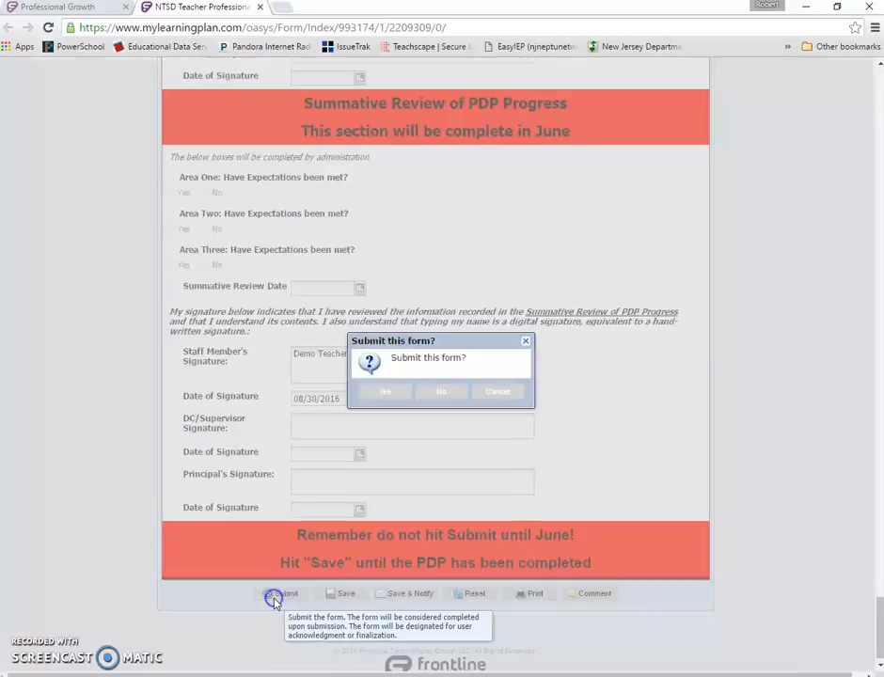
pyautogui.click(390, 394)
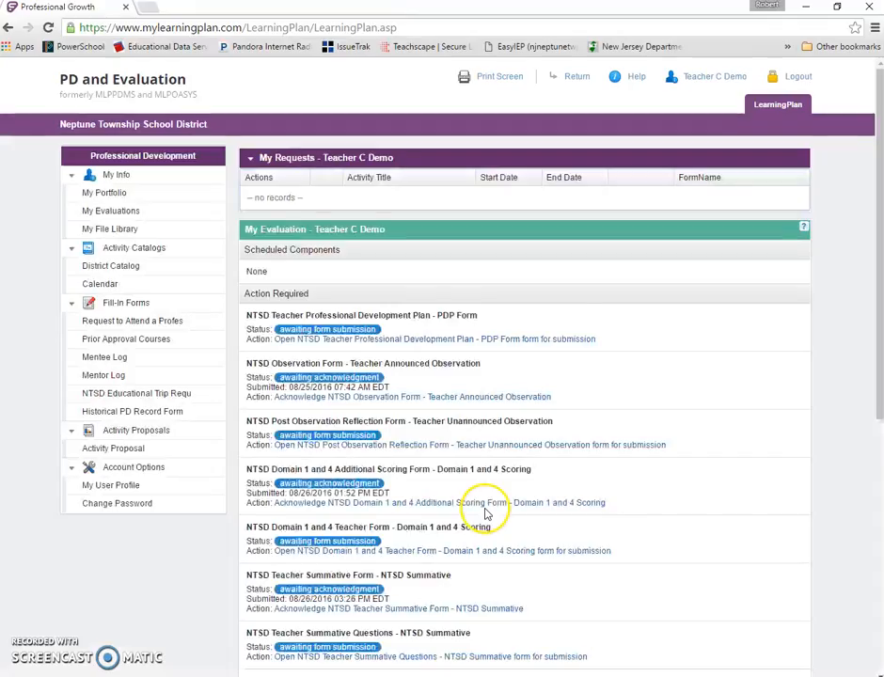
# - Check the PDP Form's status in the dashboard's In Progress list
pyautogui.scroll(-5, 541, 331)
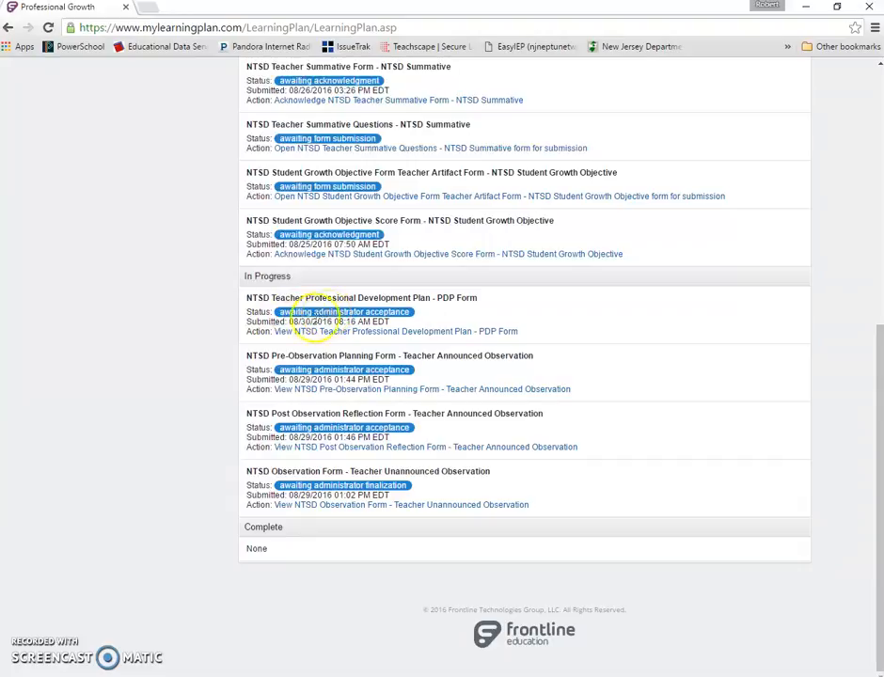
pyautogui.scroll(2, 282, 310)
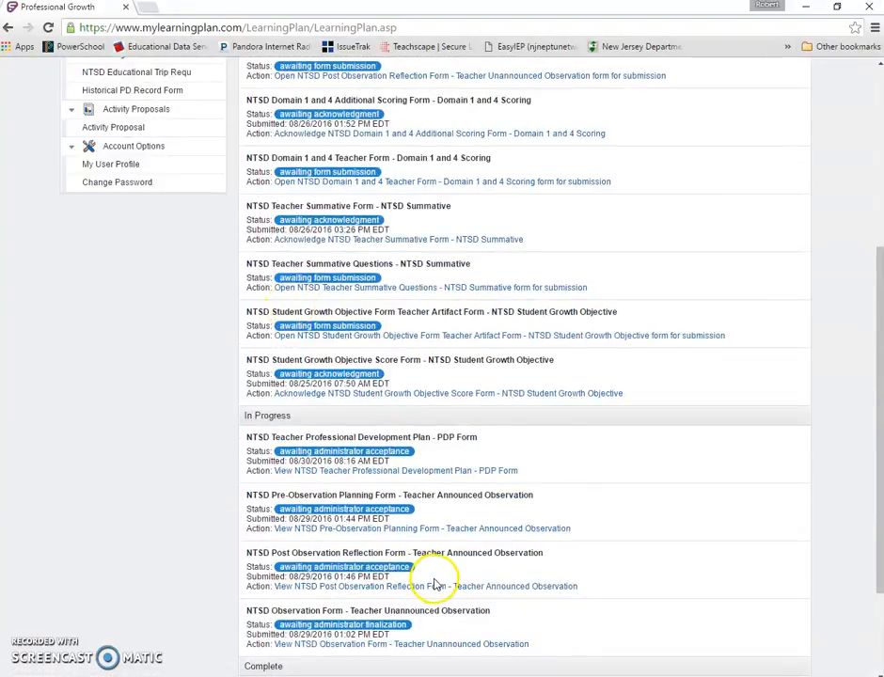